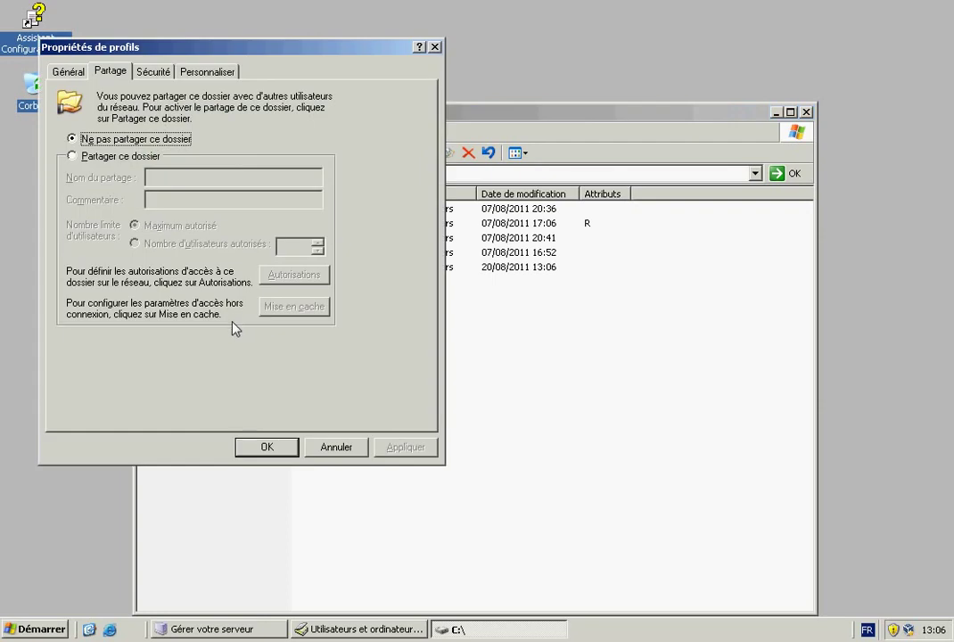
# Share the profils folder as 'profils', grant Tout le monde Contrôle total, and comment it 'profils'.
pyautogui.moveTo(132, 47); pyautogui.dragTo(403, 159)
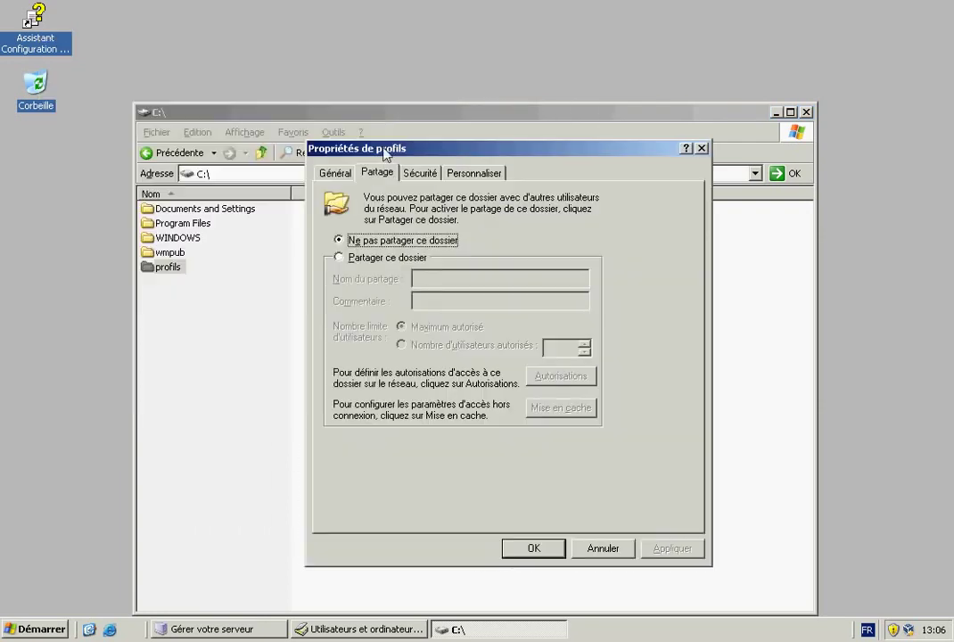
pyautogui.click(379, 258)
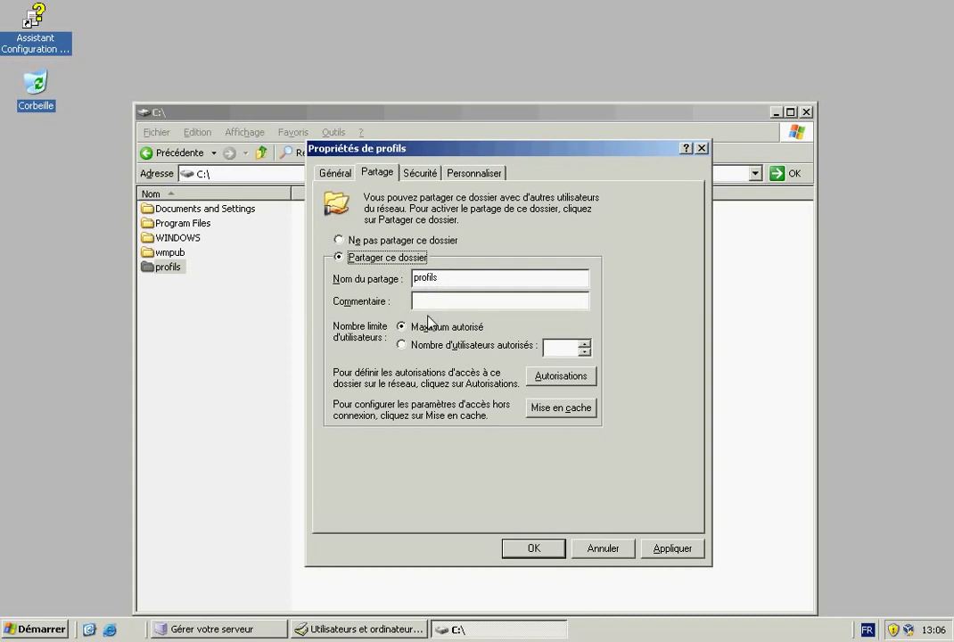
pyautogui.click(543, 377)
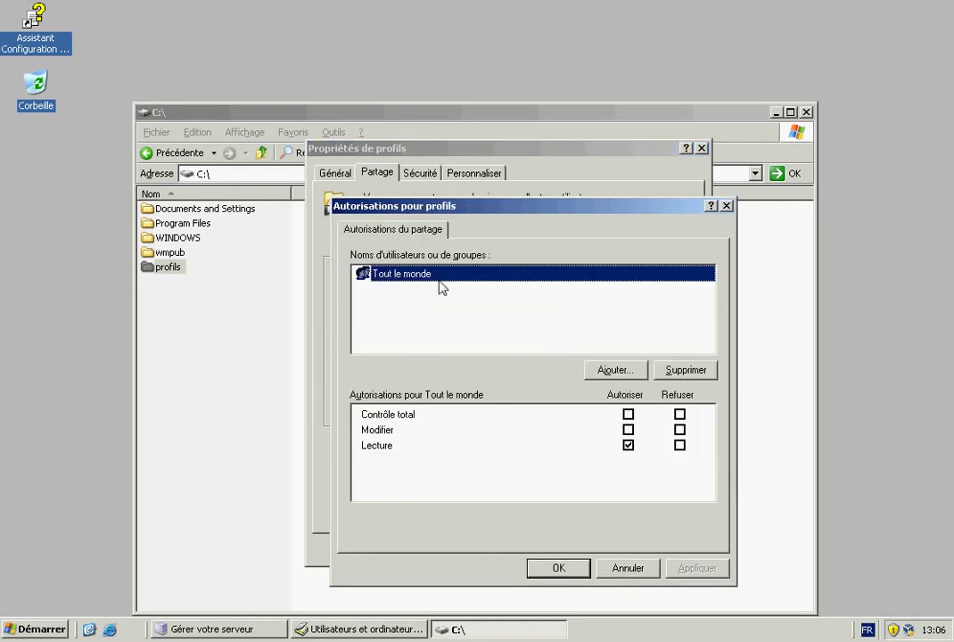
pyautogui.click(629, 415)
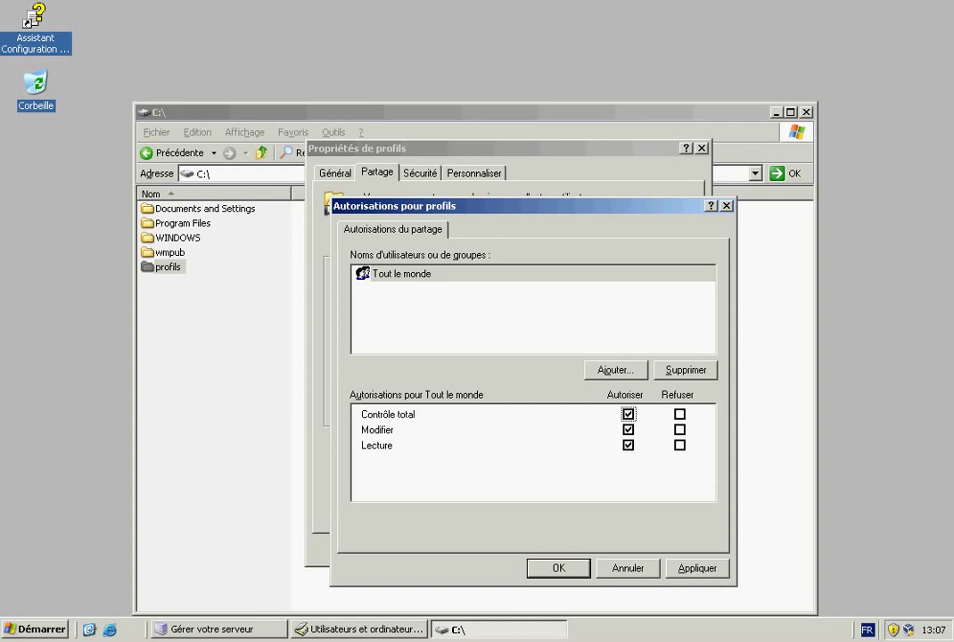
pyautogui.click(558, 567)
pyautogui.click(438, 306)
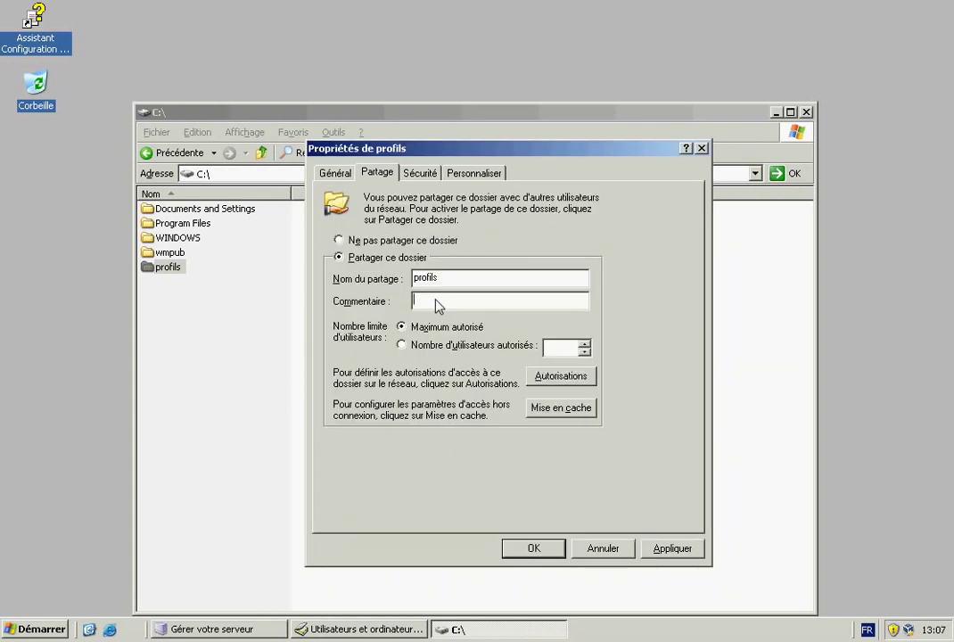
pyautogui.write('profils itinérants')
# Grant the Utilisateurs group Modification rights on profils in Sécurité and apply the change.
pyautogui.click(419, 172)
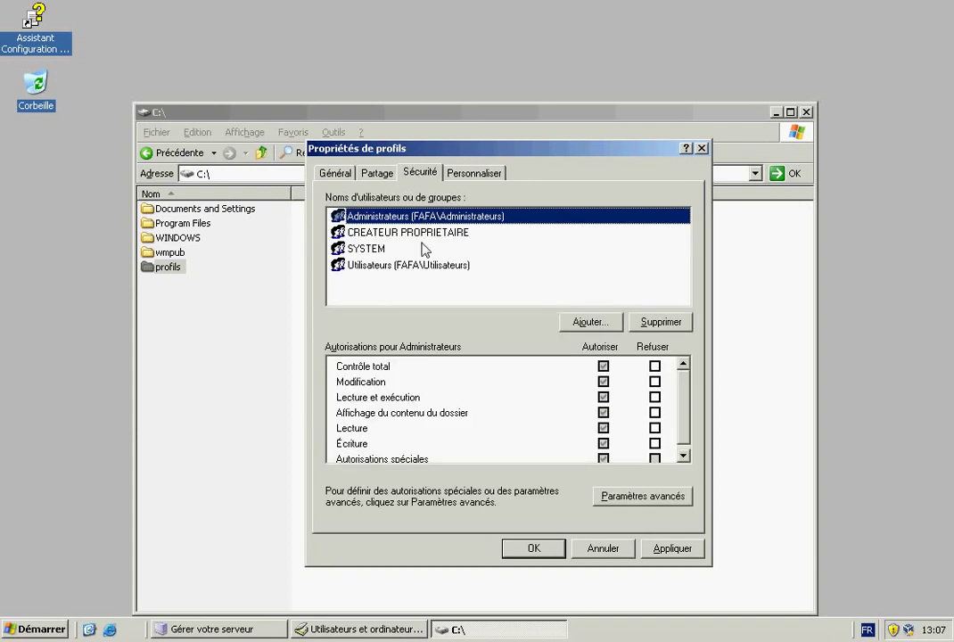
pyautogui.click(401, 265)
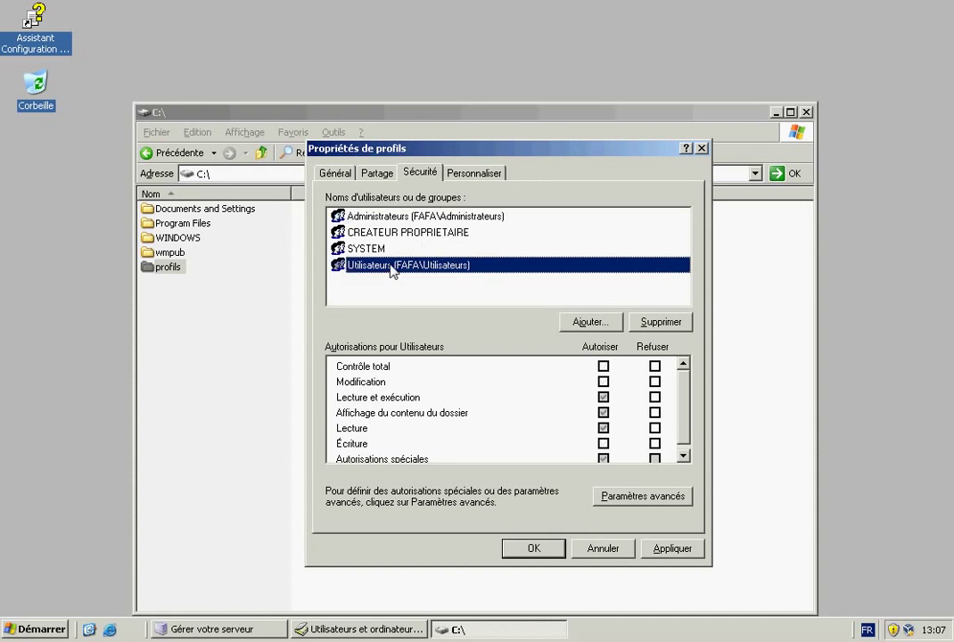
pyautogui.click(603, 381)
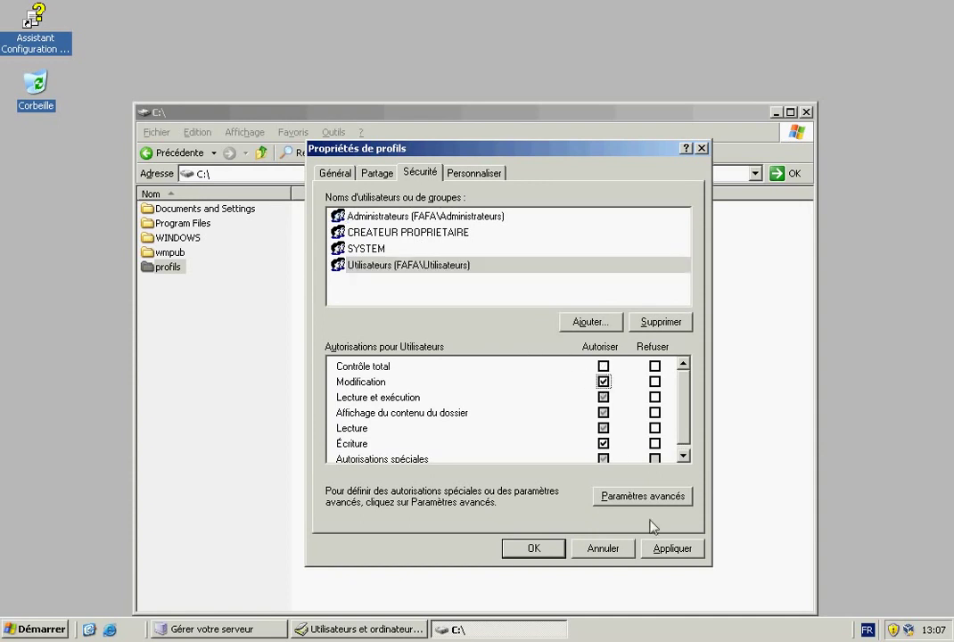
pyautogui.click(667, 549)
pyautogui.click(534, 548)
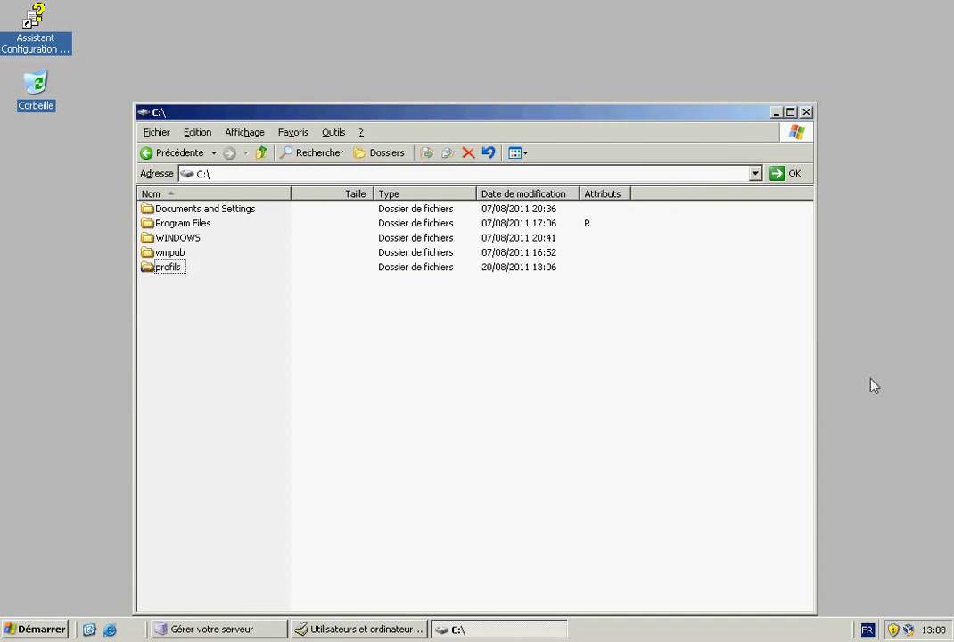
# Start a new user in fafa world corporation, entering the user's full name and logon name.
pyautogui.click(379, 629)
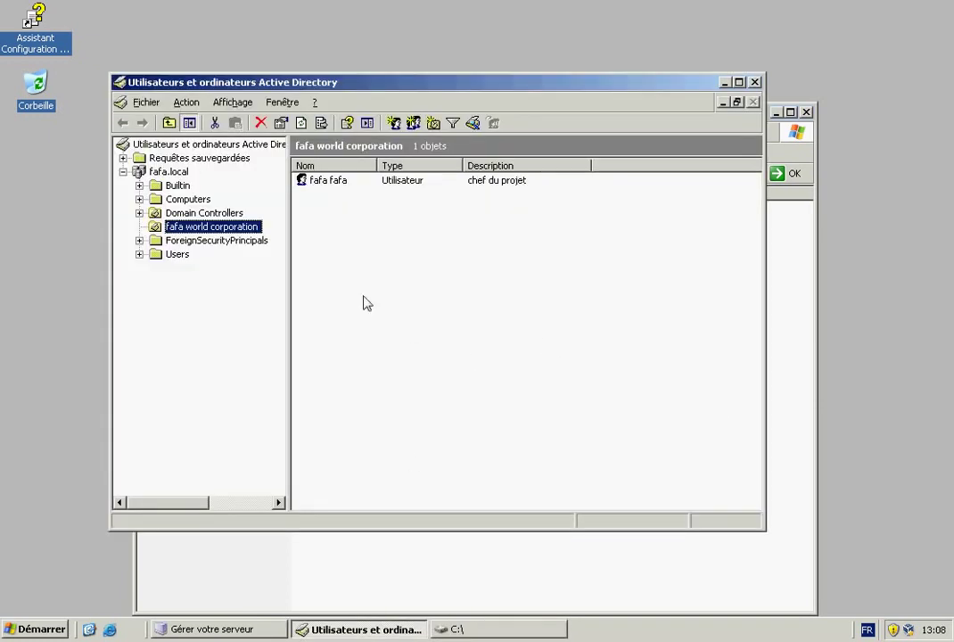
pyautogui.rightClick(325, 246)
pyautogui.moveTo(374, 307)
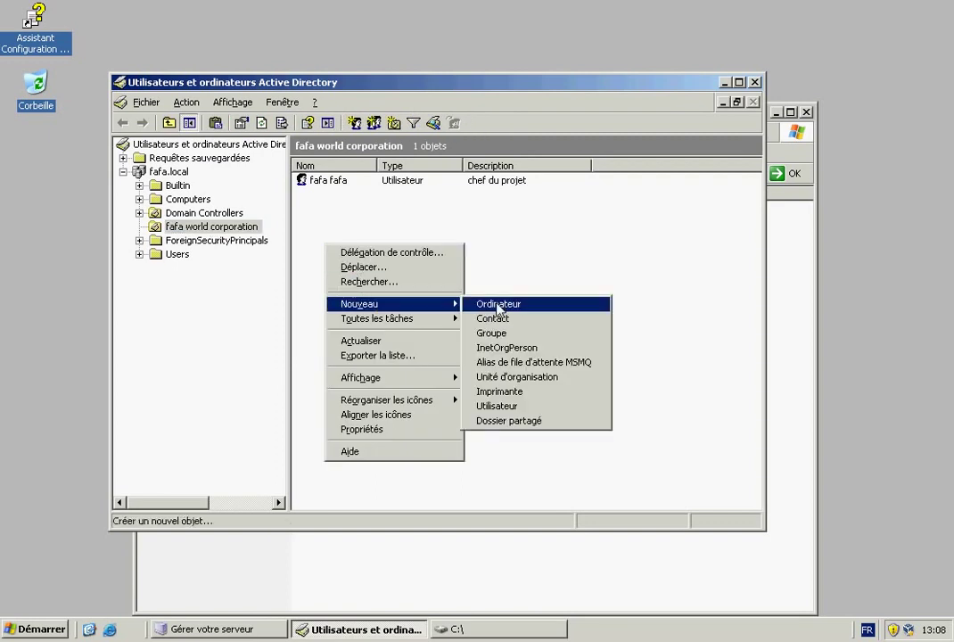
pyautogui.click(502, 407)
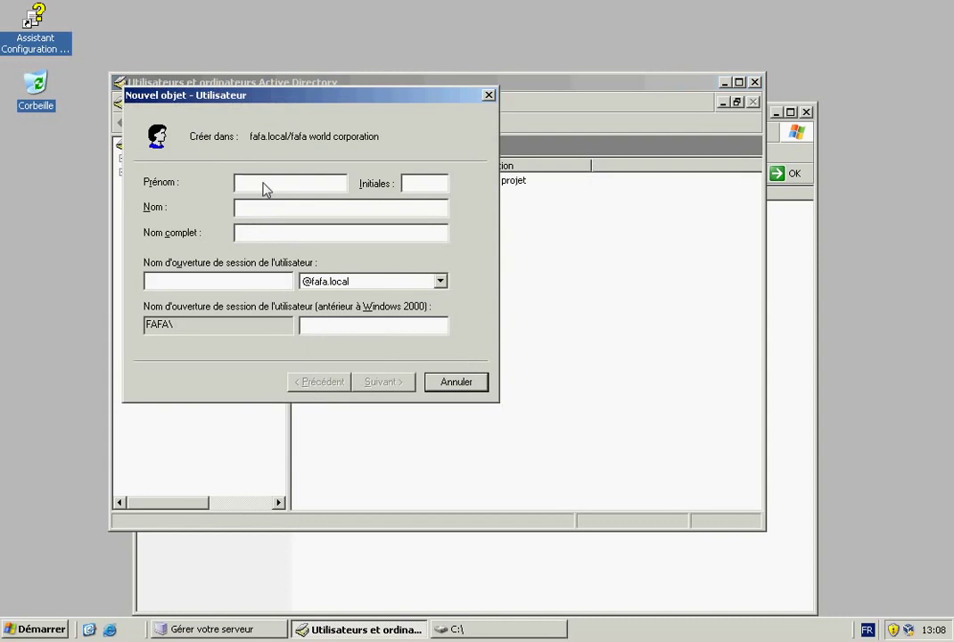
pyautogui.write('Pierre Dupont')
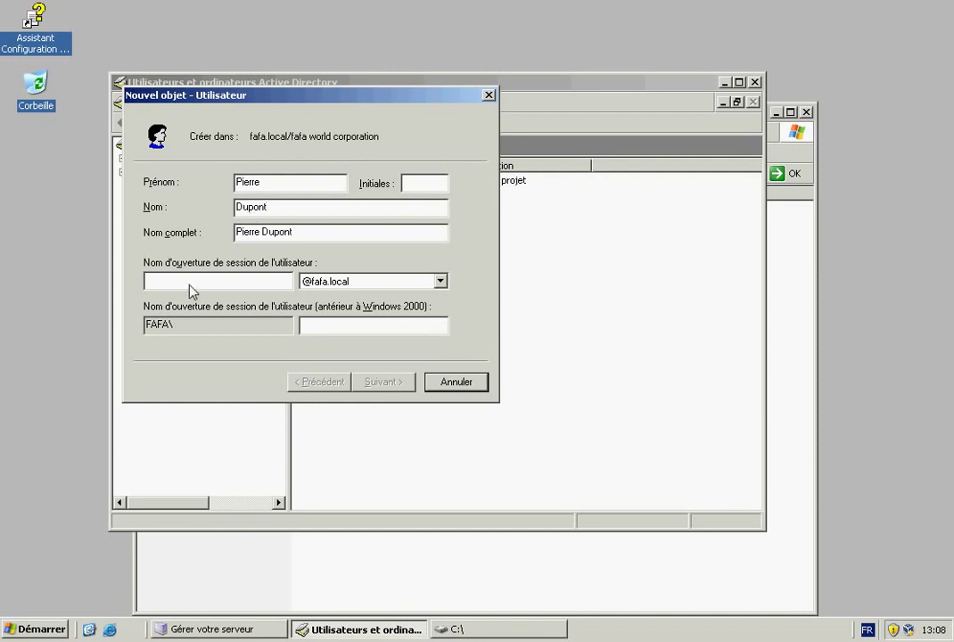
pyautogui.click(189, 287)
pyautogui.write('pdupont')
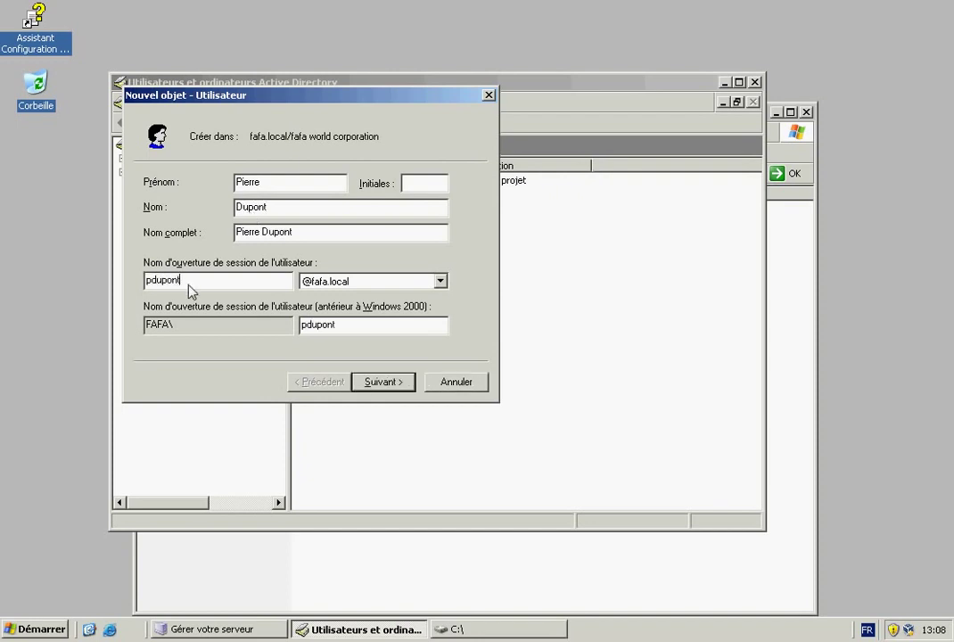
pyautogui.click(383, 382)
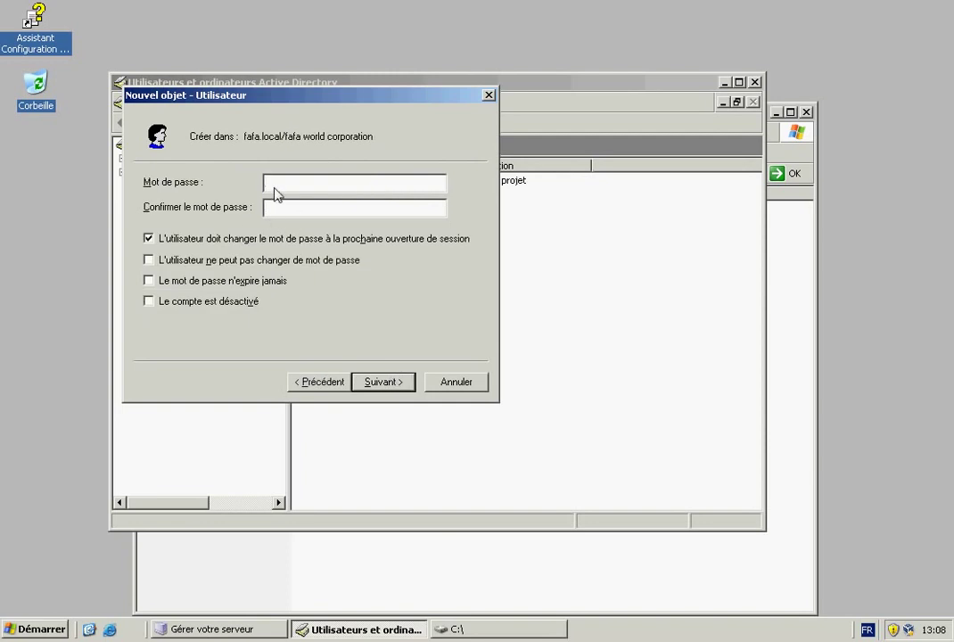
# Set the user's password to never expire with no change required at next logon, and finish.
pyautogui.write('********')
pyautogui.click(288, 213)
pyautogui.click(210, 240)
pyautogui.click(207, 280)
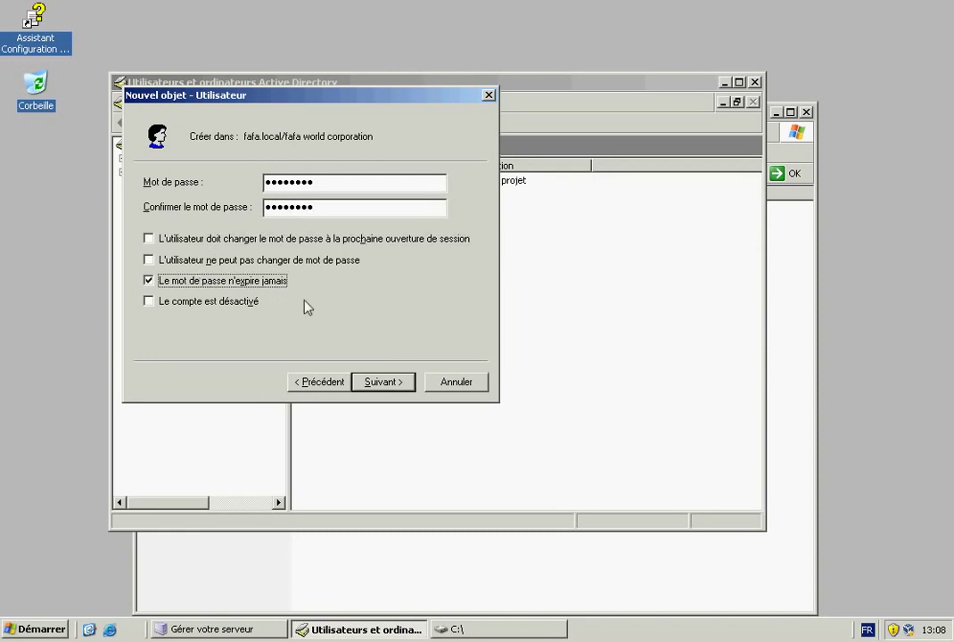
pyautogui.click(383, 381)
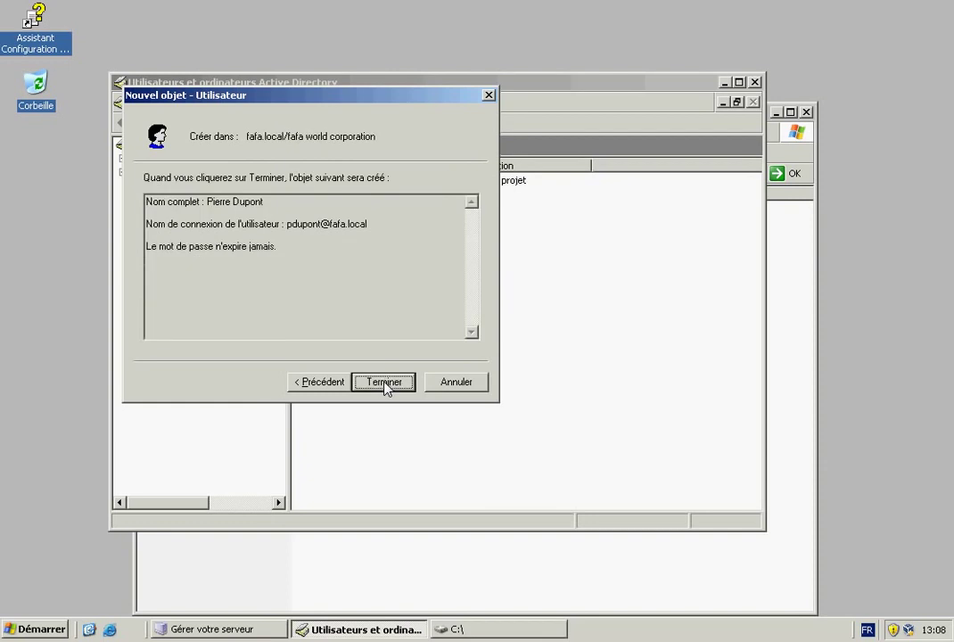
pyautogui.click(382, 383)
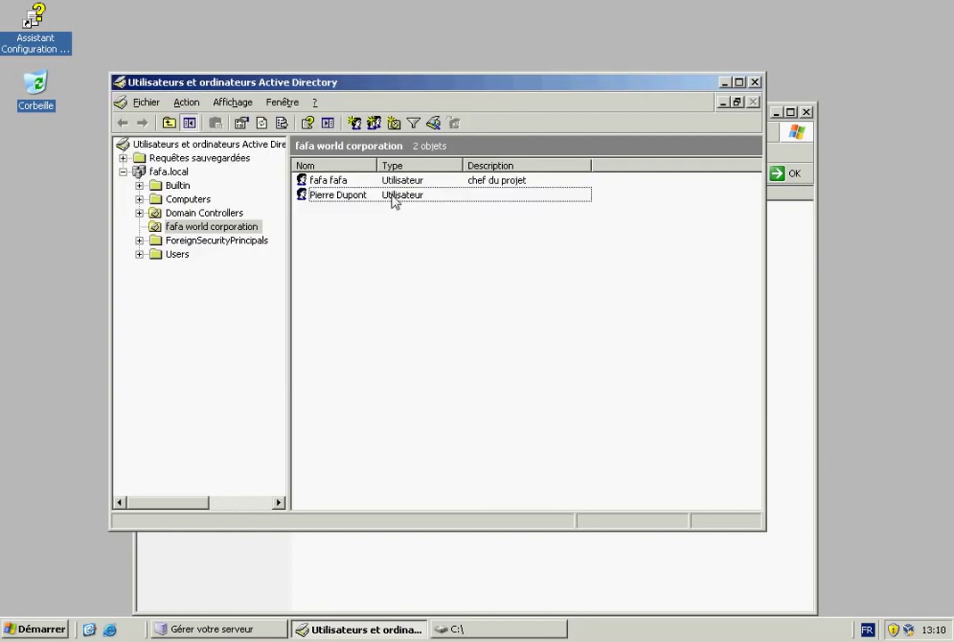
# Set the user's Chemin du profil to \\192.168.1.2\profils\ followed by their logon name, and apply.
pyautogui.rightClick(393, 195)
pyautogui.click(449, 387)
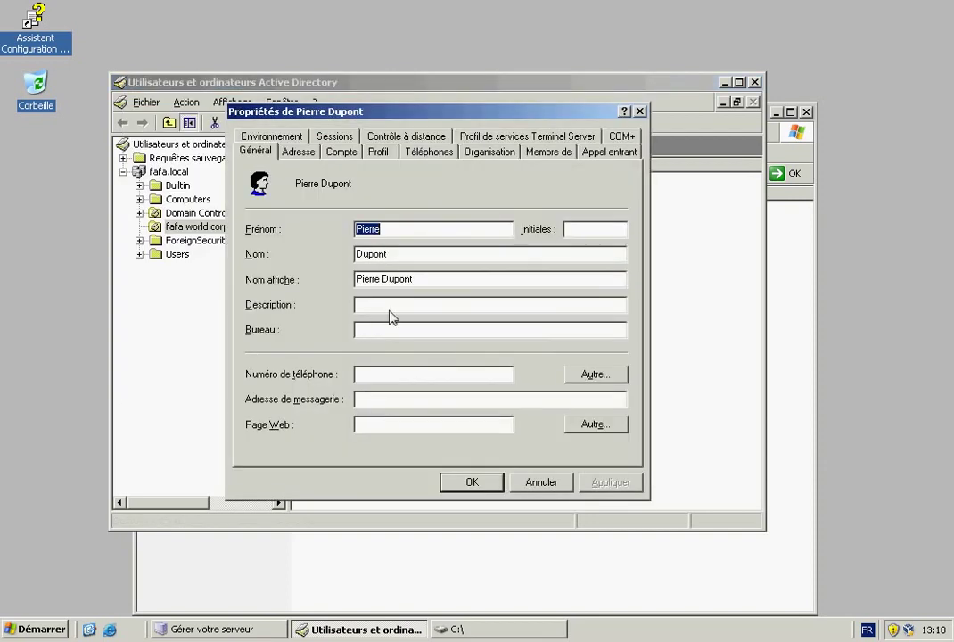
pyautogui.click(382, 152)
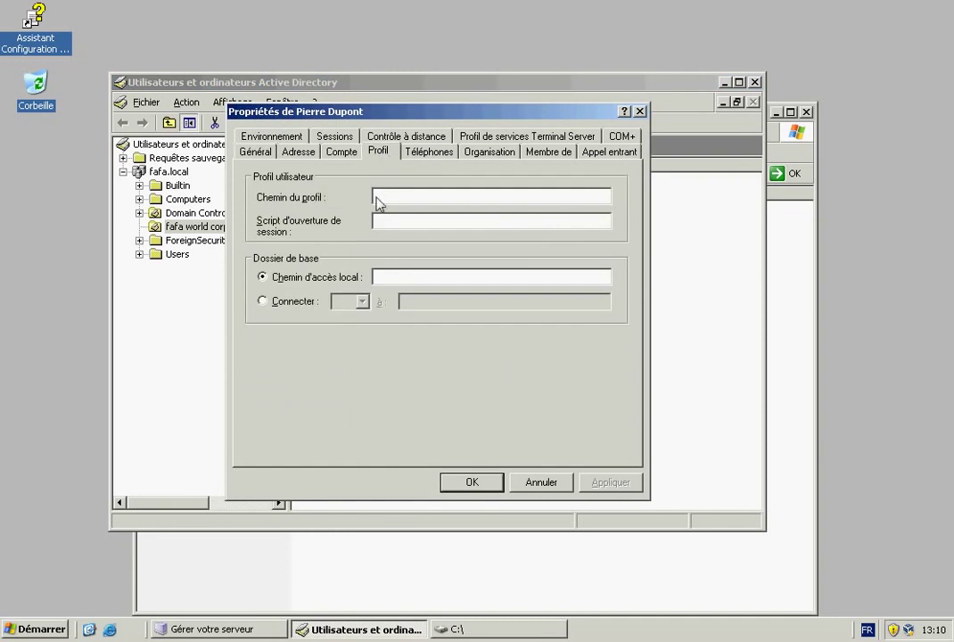
pyautogui.write('\\\\192.1')
pyautogui.write('68.1.2\\profils\\%pdupont%')
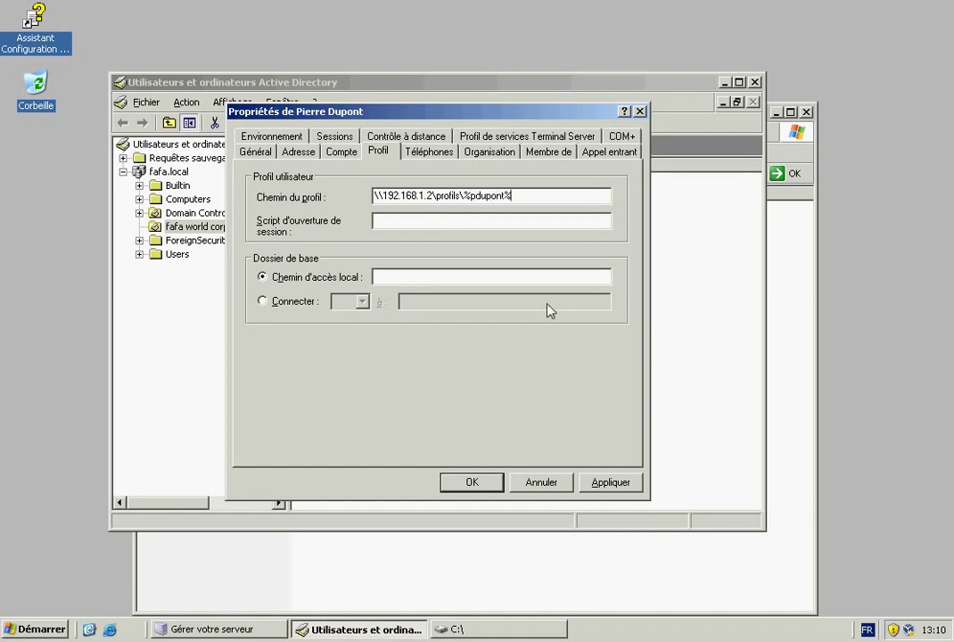
pyautogui.click(611, 481)
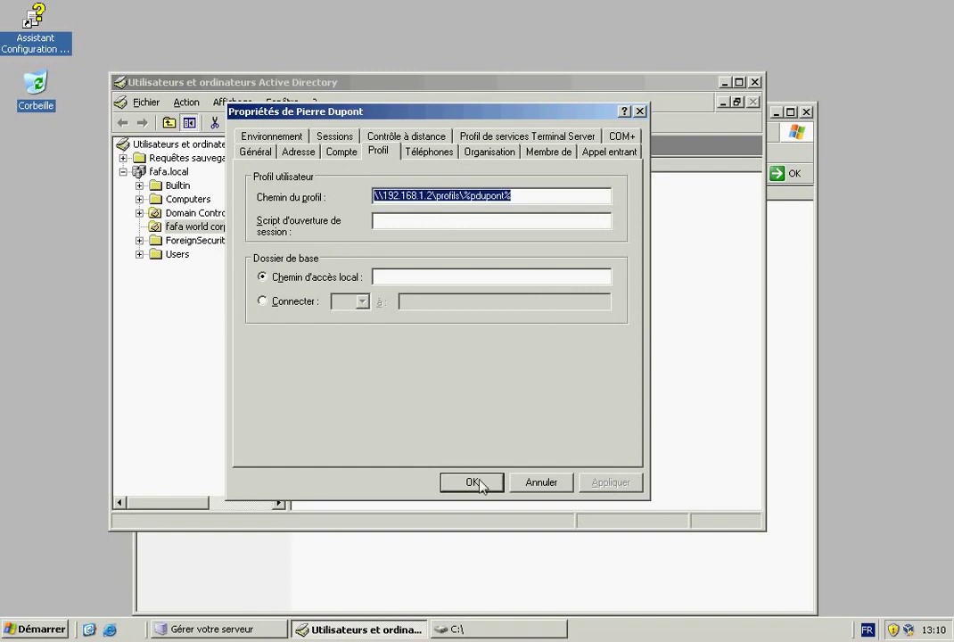
pyautogui.click(484, 483)
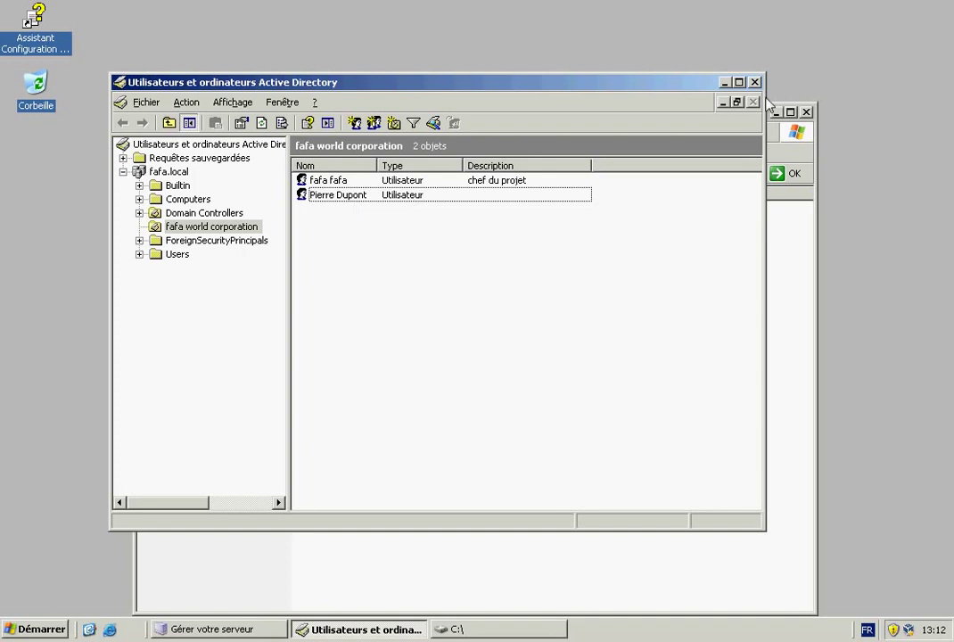
# Close the Active Directory console and C:\ window, then log off the server.
pyautogui.click(738, 82)
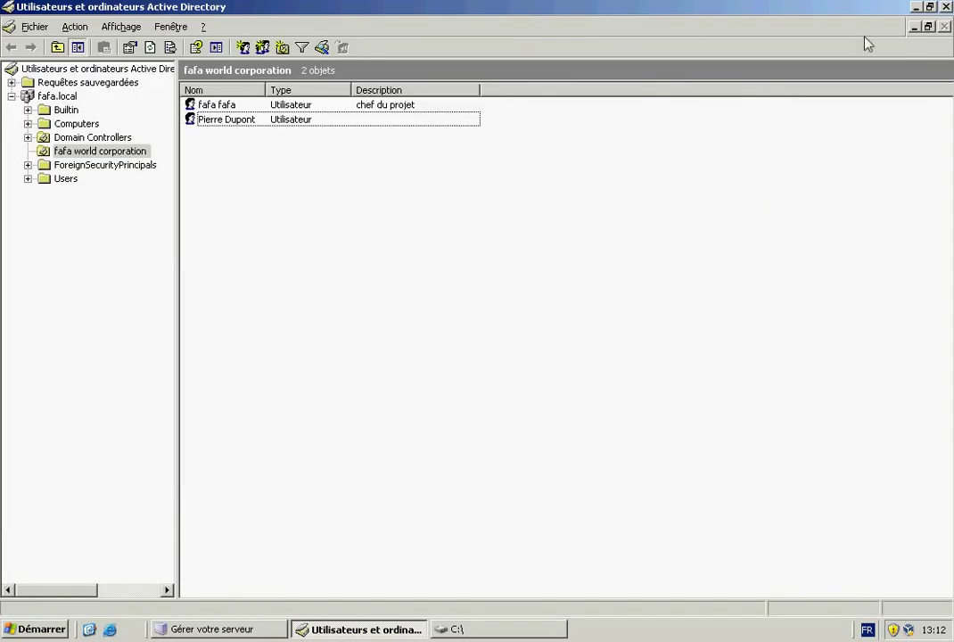
pyautogui.click(946, 6)
pyautogui.click(807, 113)
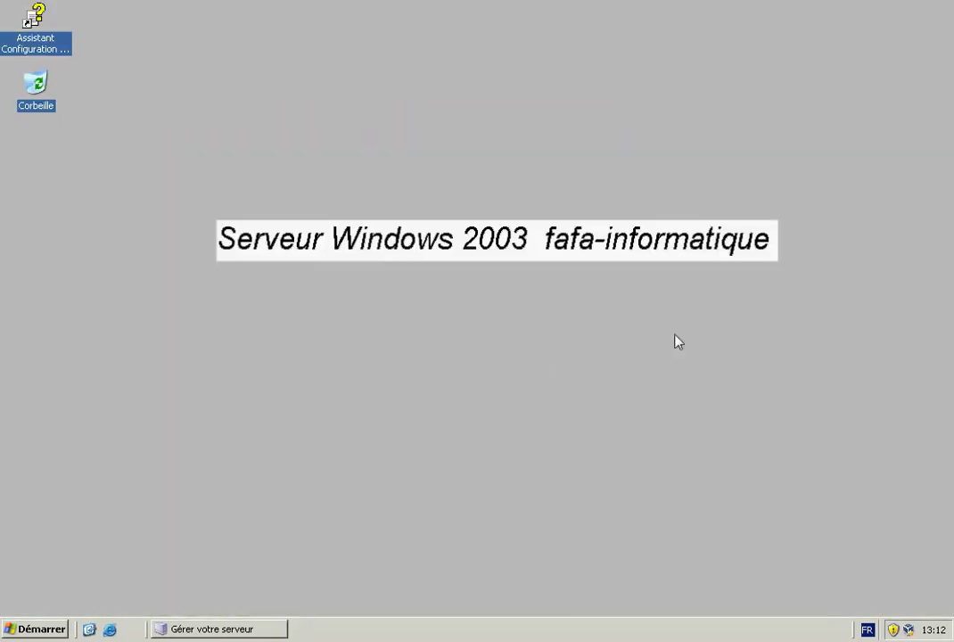
pyautogui.click(40, 629)
pyautogui.click(214, 604)
pyautogui.click(443, 339)
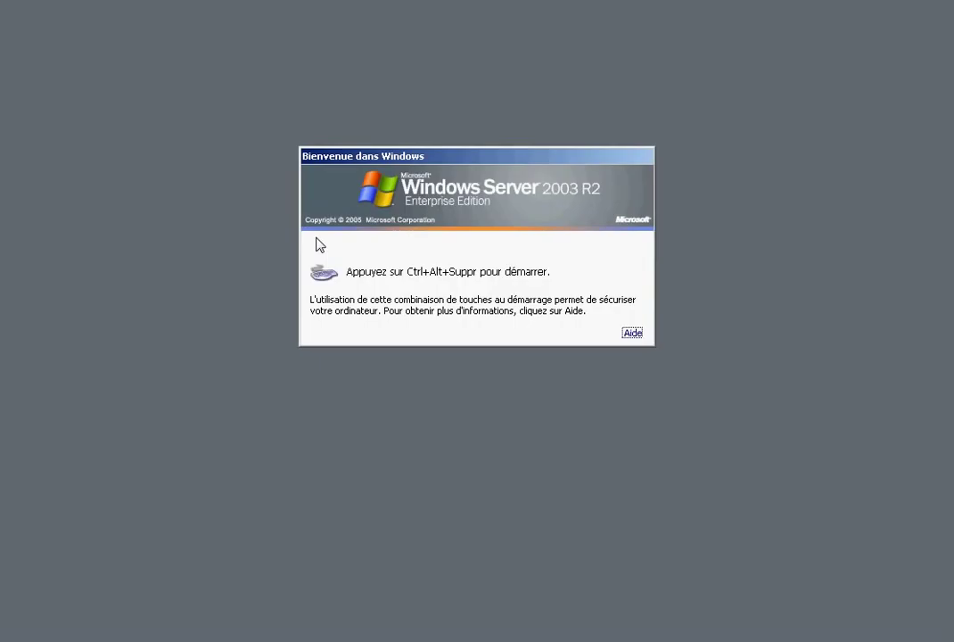
# Log on to the XP client's FAFA domain with the new user's logon name and password.
pyautogui.hotkey('ctrl', 'alt', 'Delete')
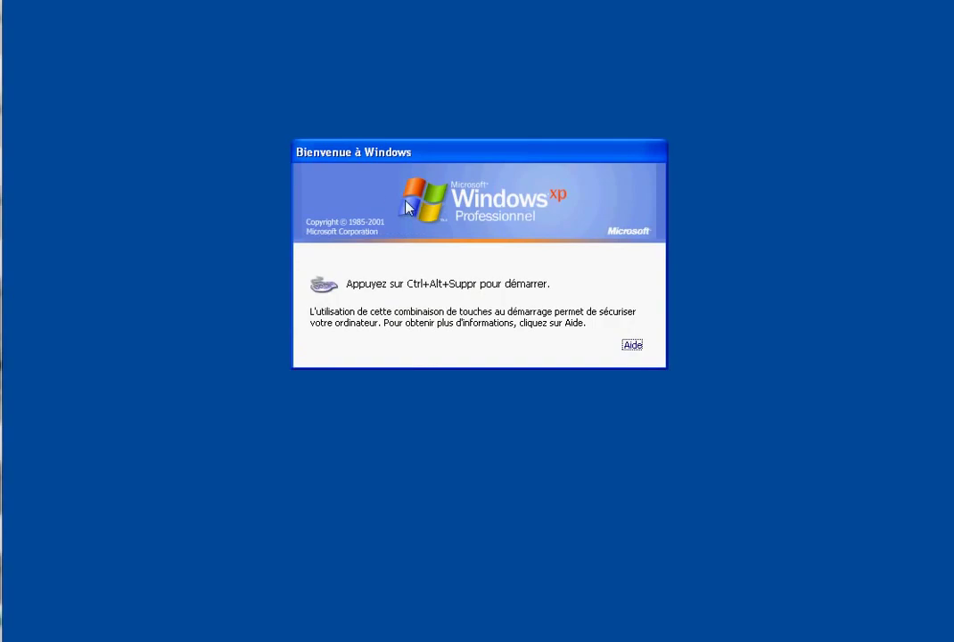
pyautogui.hotkey('ctrl', 'Home')
pyautogui.click(82, 139)
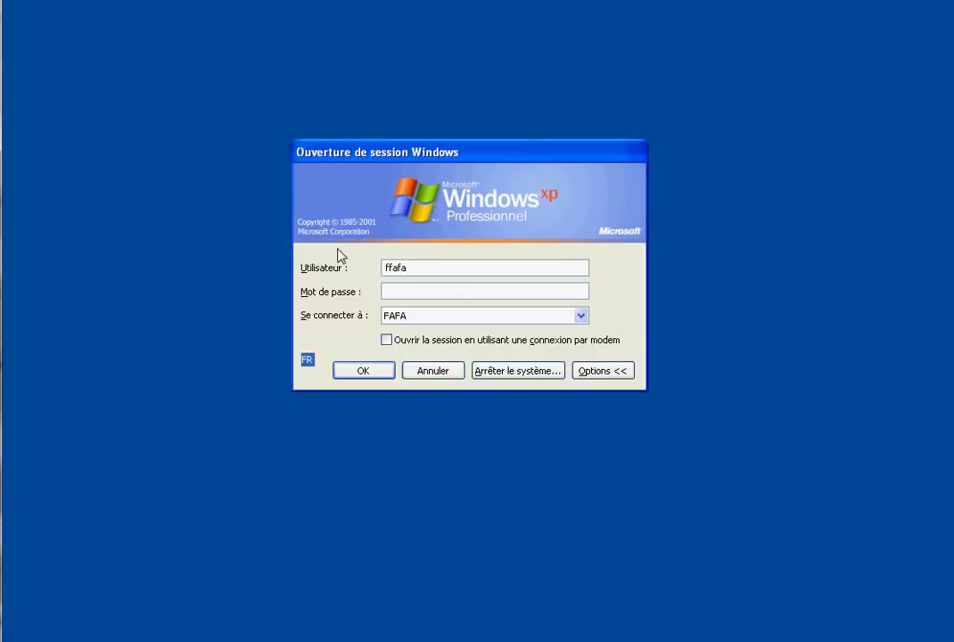
pyautogui.press('BackSpace')
pyautogui.write('pdupont')
pyautogui.press('Tab')
pyautogui.press('Return')
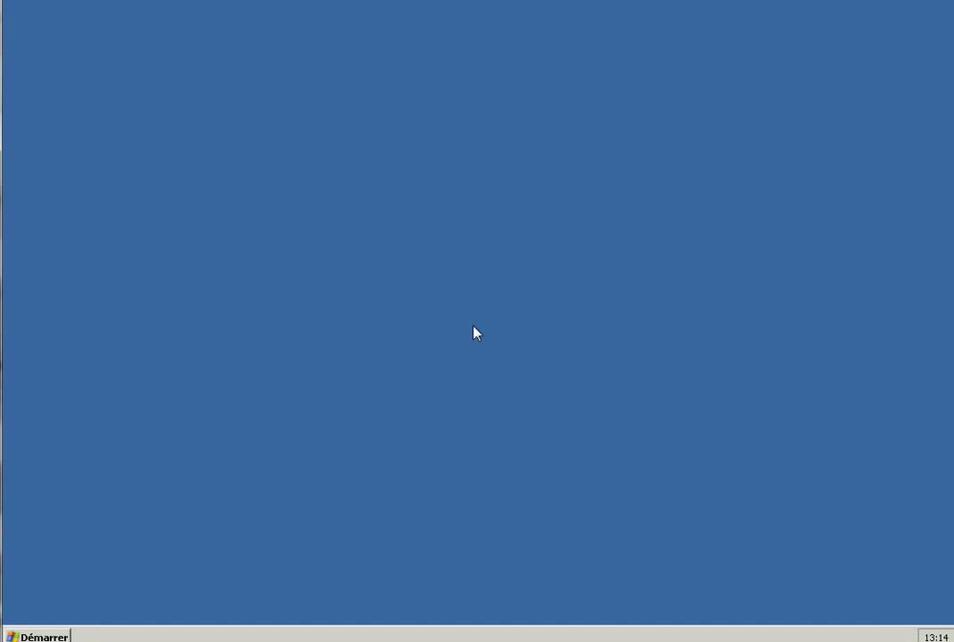
# Create a new desktop folder below Recovery-Info and rename it 'test'.
pyautogui.rightClick(121, 202)
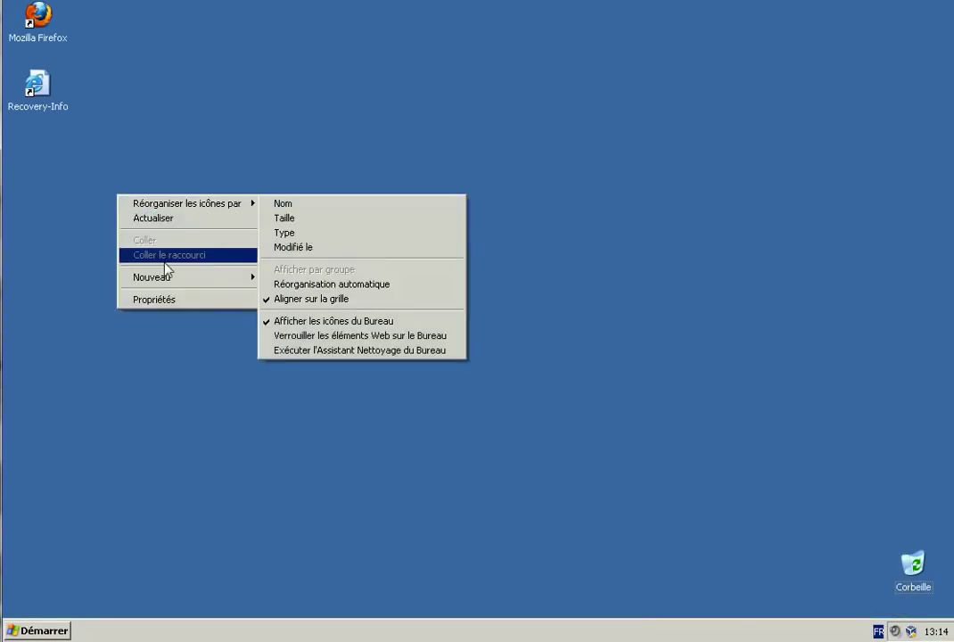
pyautogui.moveTo(170, 280)
pyautogui.click(287, 279)
pyautogui.moveTo(114, 221); pyautogui.dragTo(55, 155)
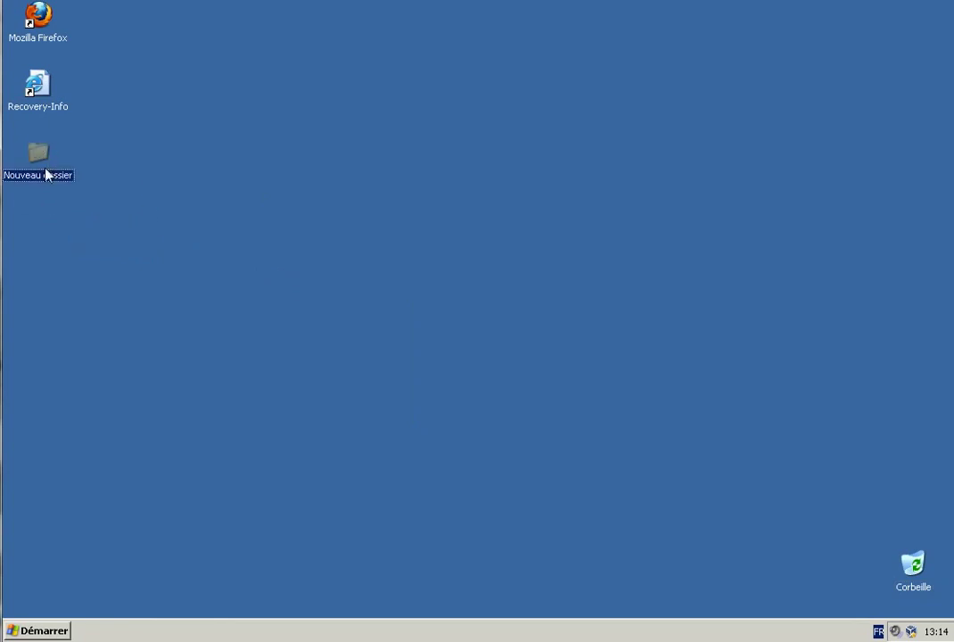
pyautogui.rightClick(40, 160)
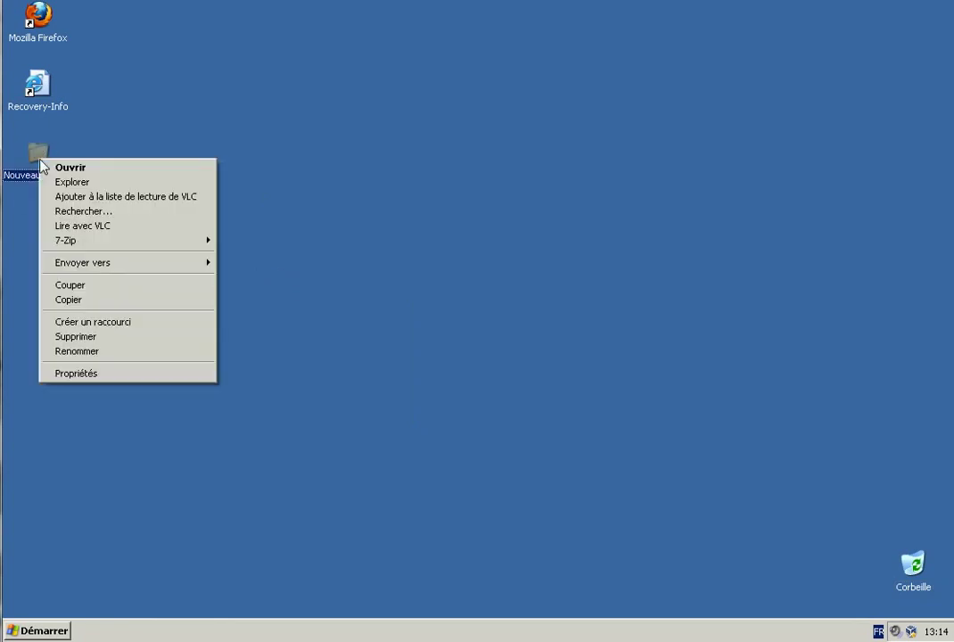
pyautogui.click(94, 351)
pyautogui.write('test')
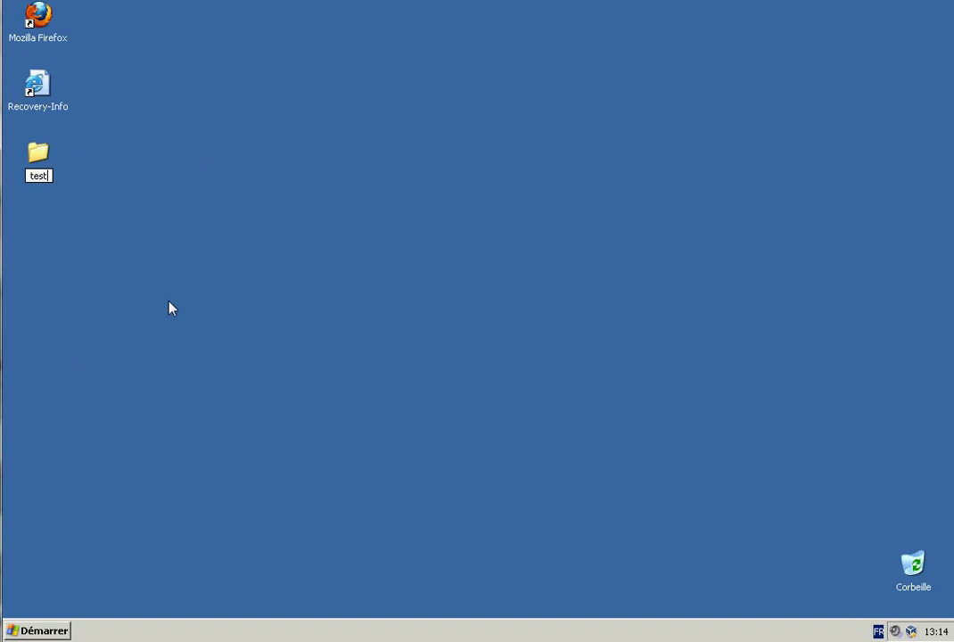
pyautogui.press('Return')
# Inside the test folder, create an empty text document named 'test', then close the window.
pyautogui.doubleClick(46, 158)
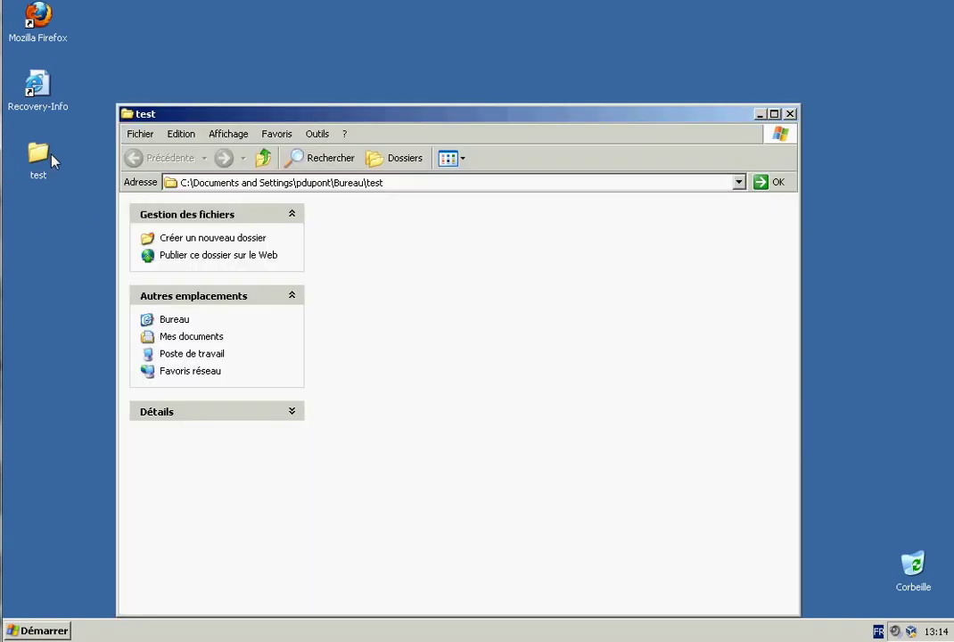
pyautogui.rightClick(449, 253)
pyautogui.moveTo(615, 393)
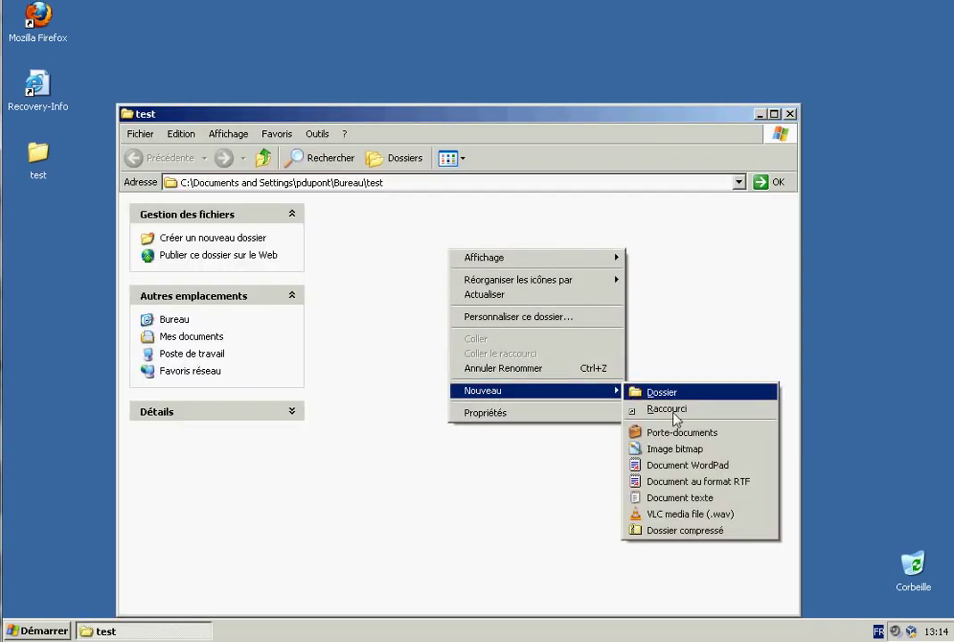
pyautogui.click(657, 502)
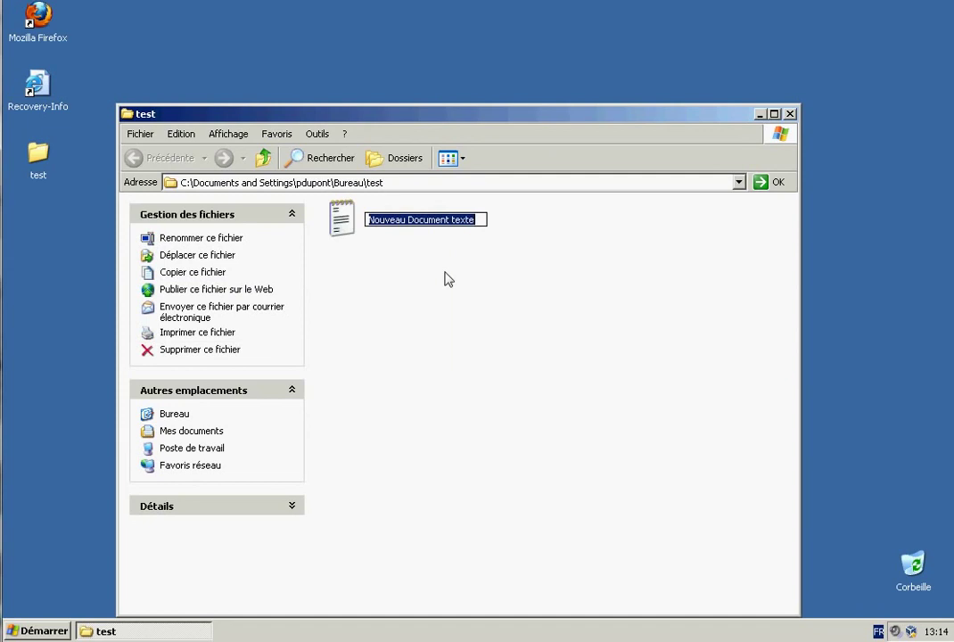
pyautogui.write('test')
pyautogui.press('Return')
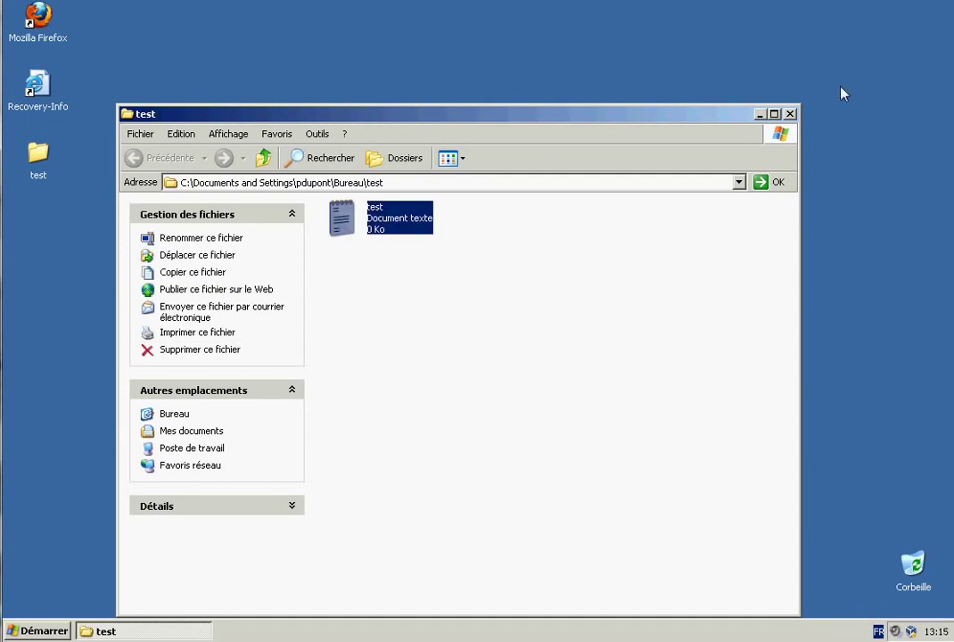
pyautogui.click(789, 113)
pyautogui.click(64, 630)
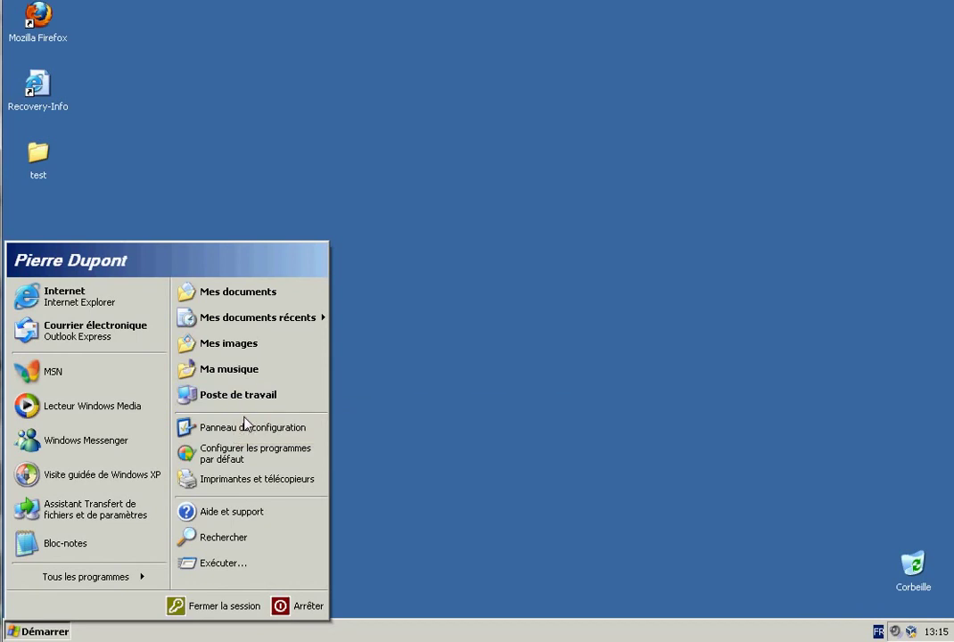
# From Mes images > Échantillons d'images, set Coucher de soleil as the desktop wallpaper.
pyautogui.click(236, 344)
pyautogui.doubleClick(274, 159)
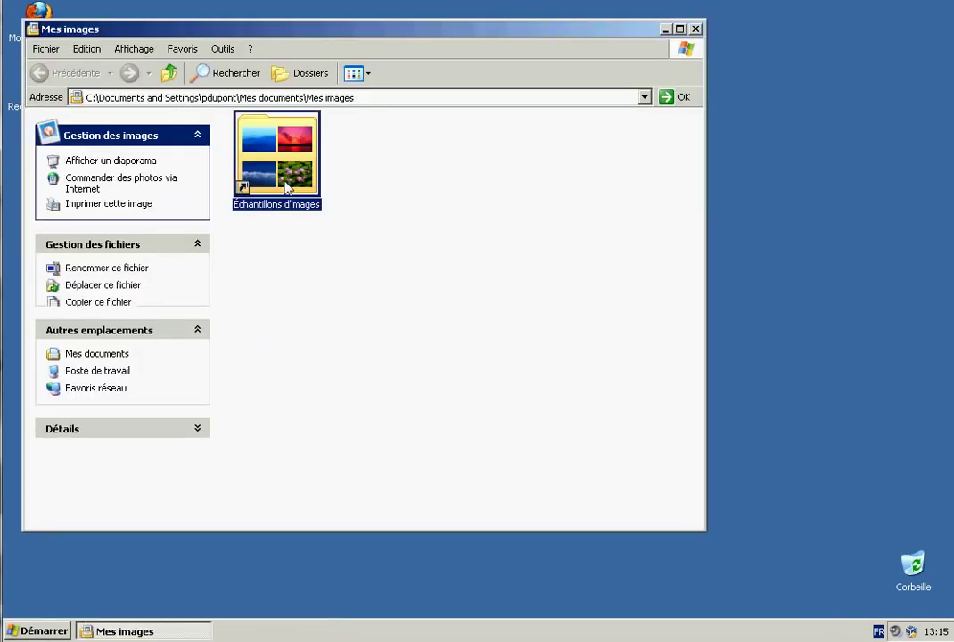
pyautogui.rightClick(368, 424)
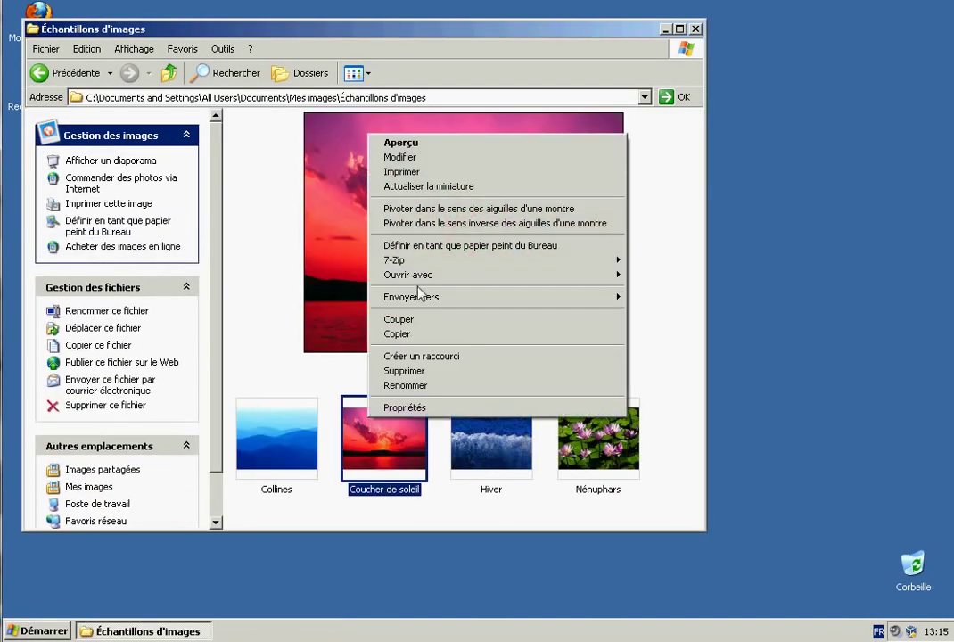
pyautogui.click(456, 249)
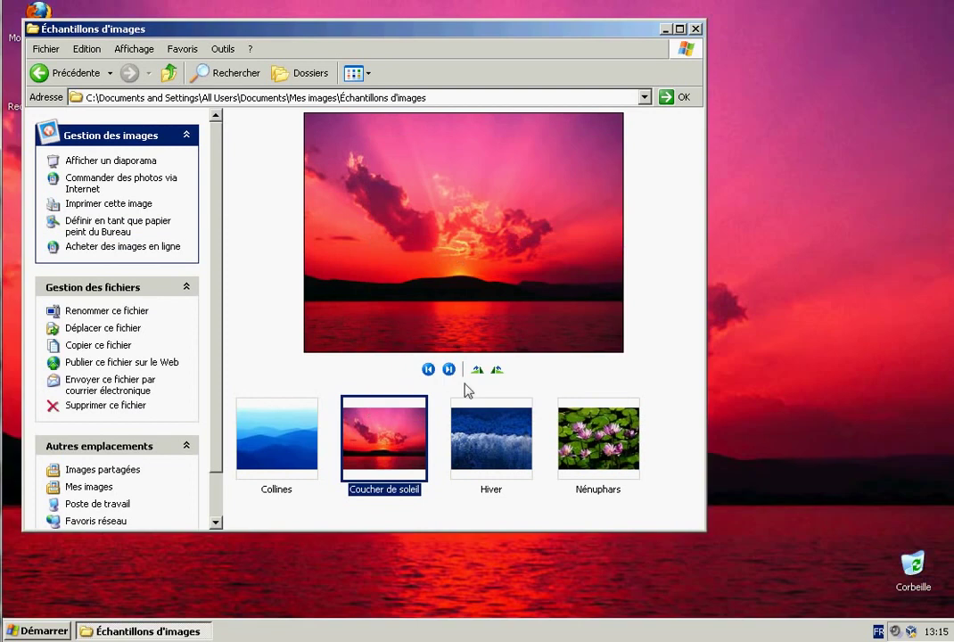
pyautogui.click(696, 30)
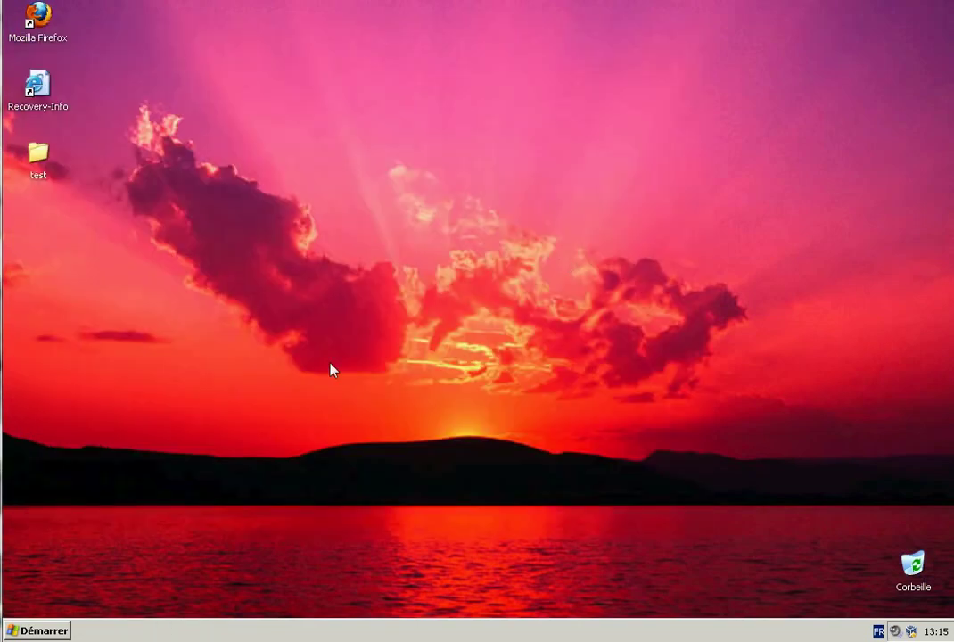
pyautogui.press('super')
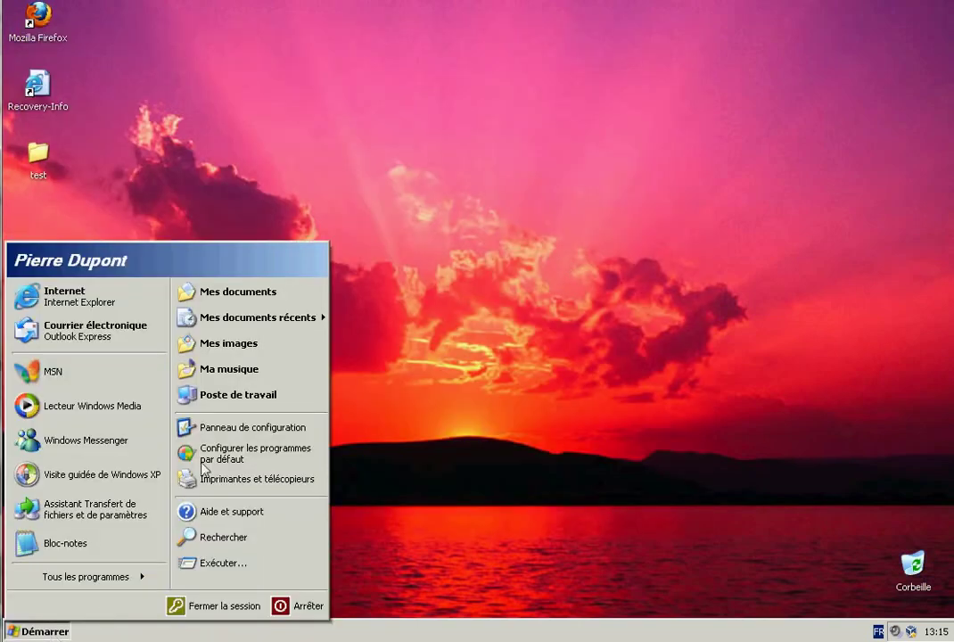
# Check in Profil des utilisateurs that the domain user's 622 Ko profile is Itinérant, then close.
pyautogui.rightClick(216, 403)
pyautogui.click(266, 544)
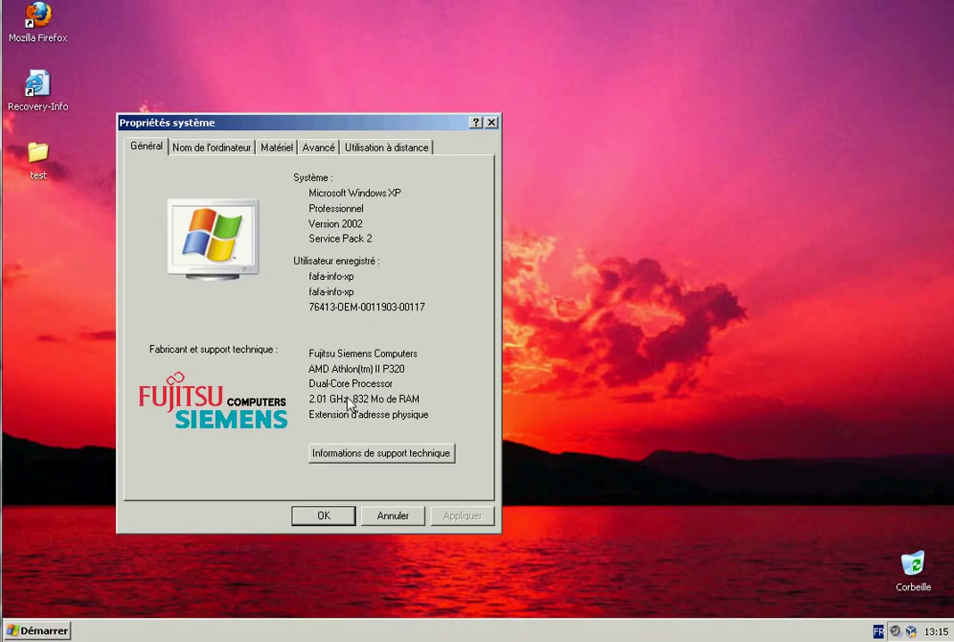
pyautogui.hotkey('ctrl', 'Tab')
pyautogui.hotkey('ctrl', 'Tab')
pyautogui.hotkey('ctrl', 'Tab')
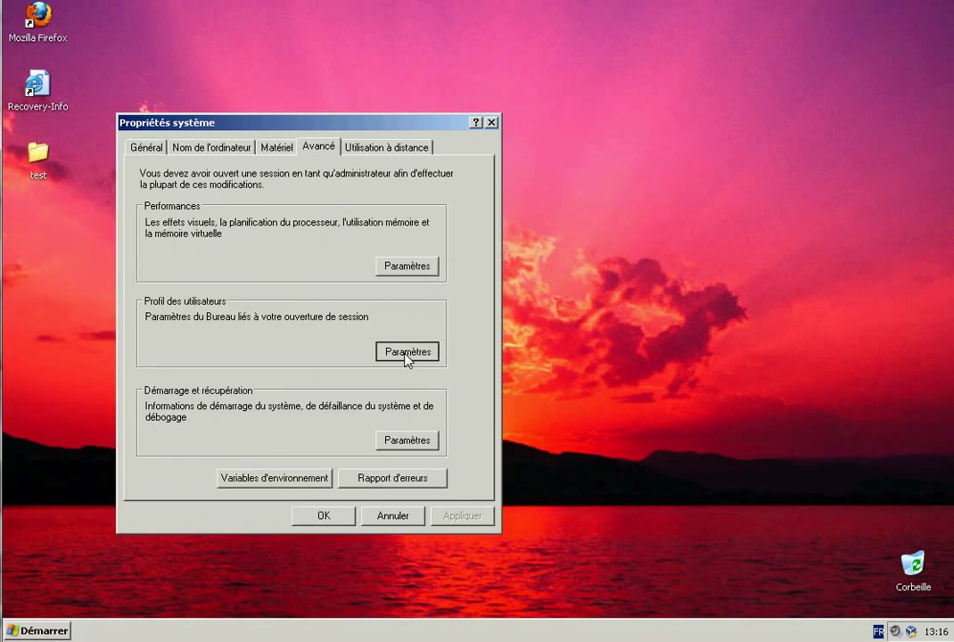
pyautogui.click(407, 353)
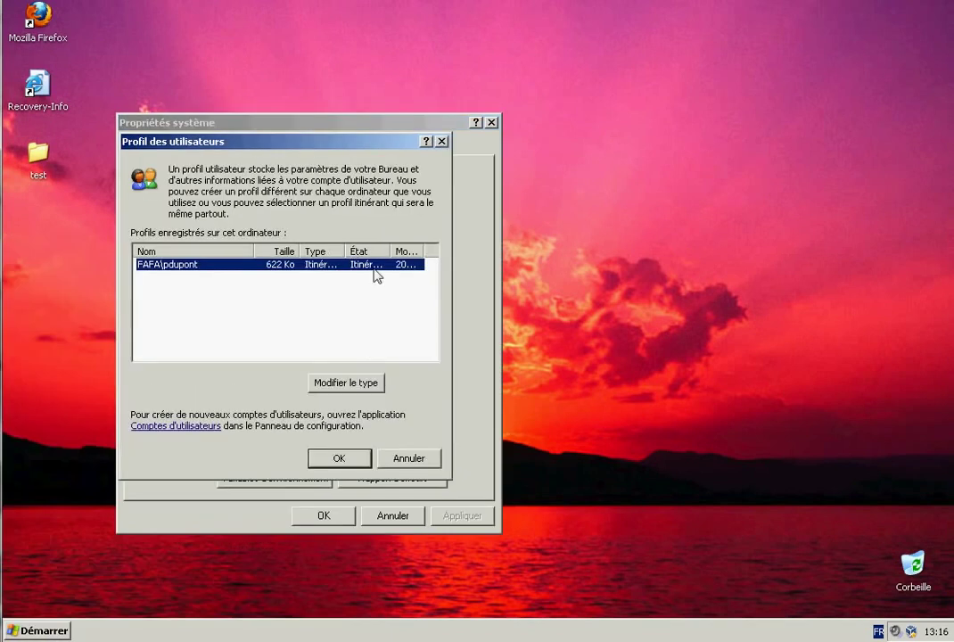
pyautogui.doubleClick(345, 251)
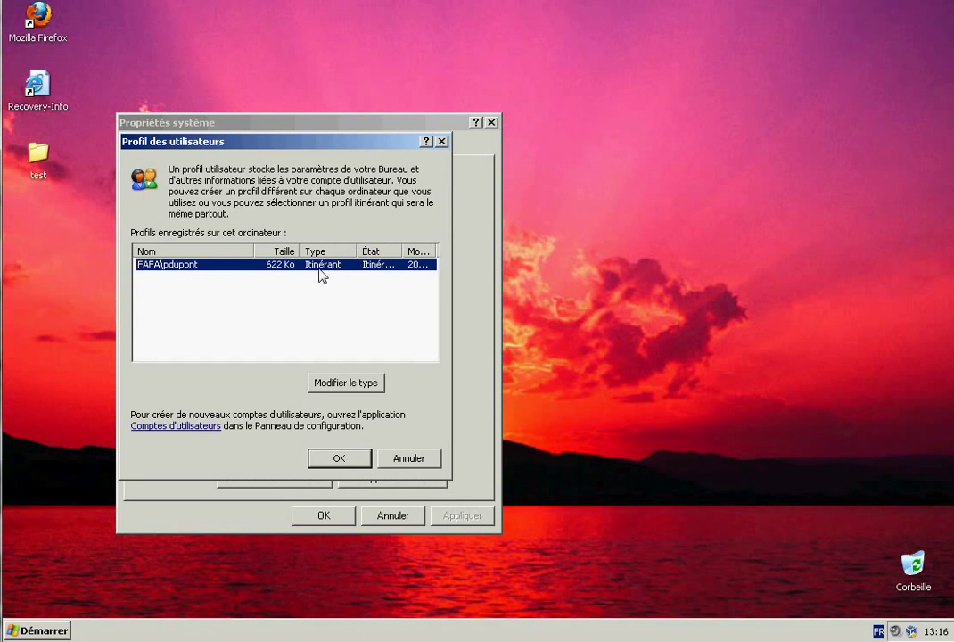
pyautogui.doubleClick(401, 251)
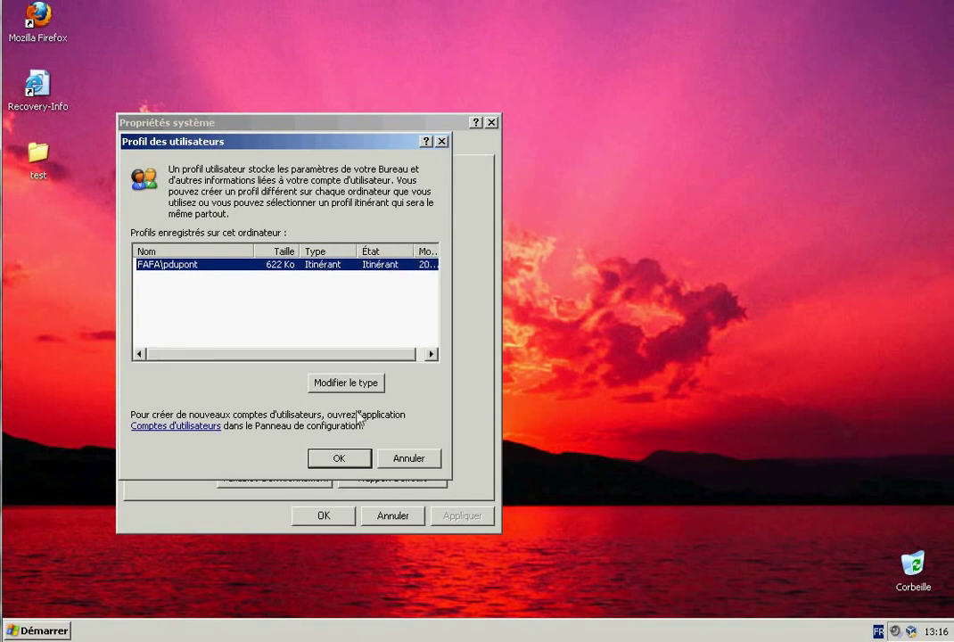
pyautogui.click(341, 458)
pyautogui.click(325, 517)
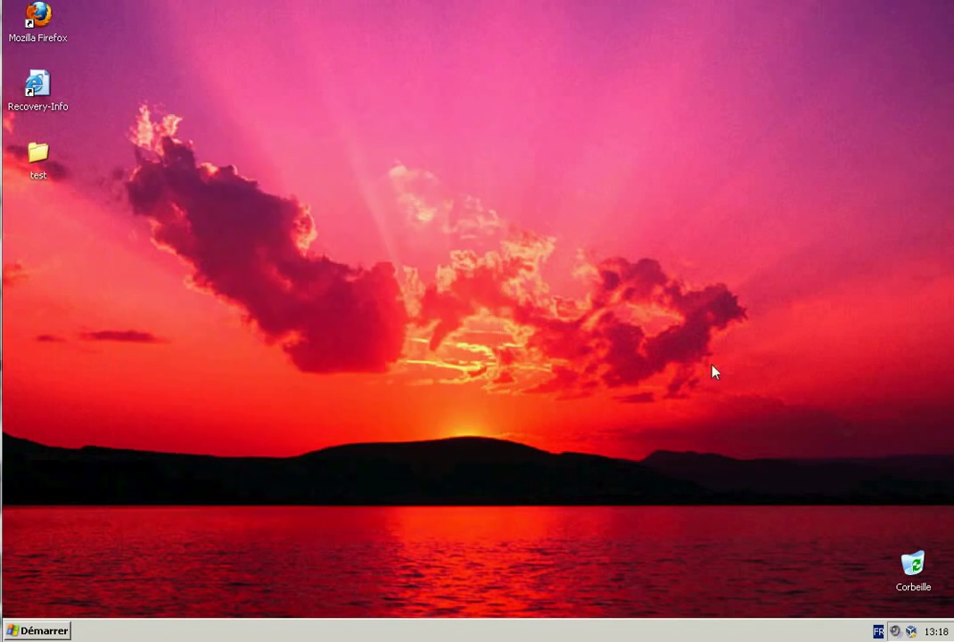
# Add the Bureau toolbar to the taskbar.
pyautogui.rightClick(795, 634)
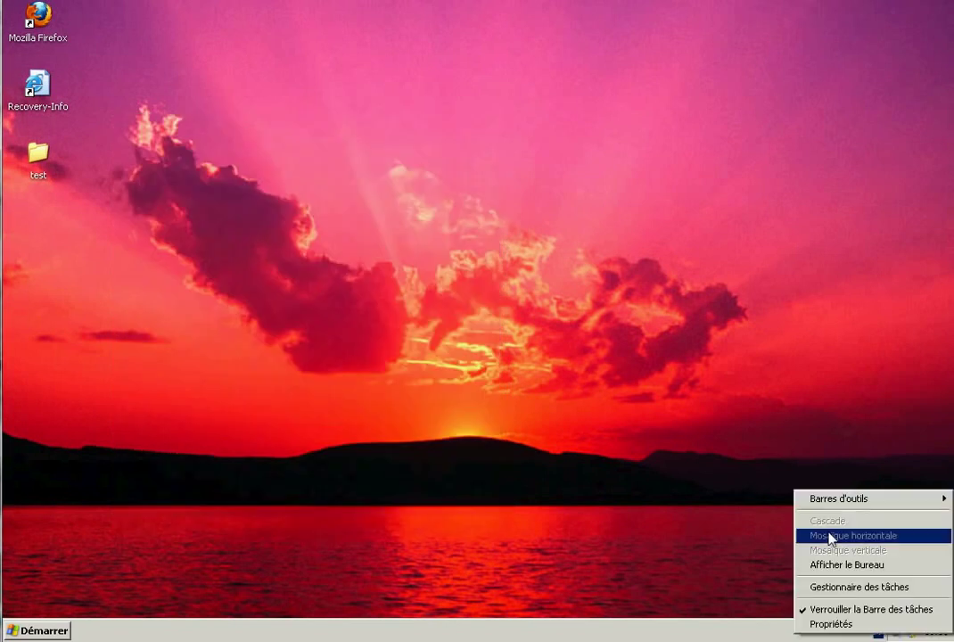
pyautogui.moveTo(854, 501)
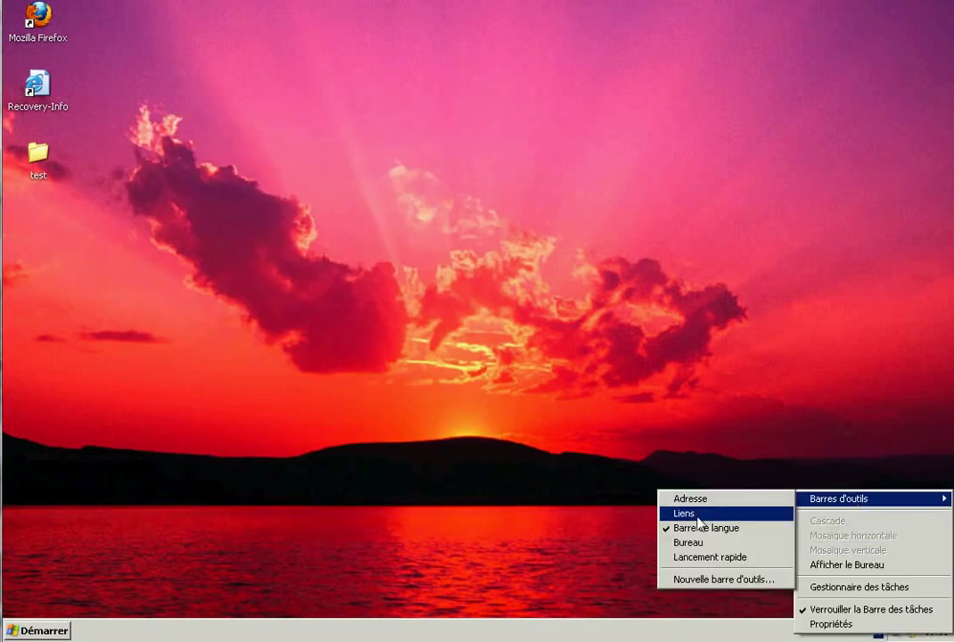
pyautogui.click(690, 542)
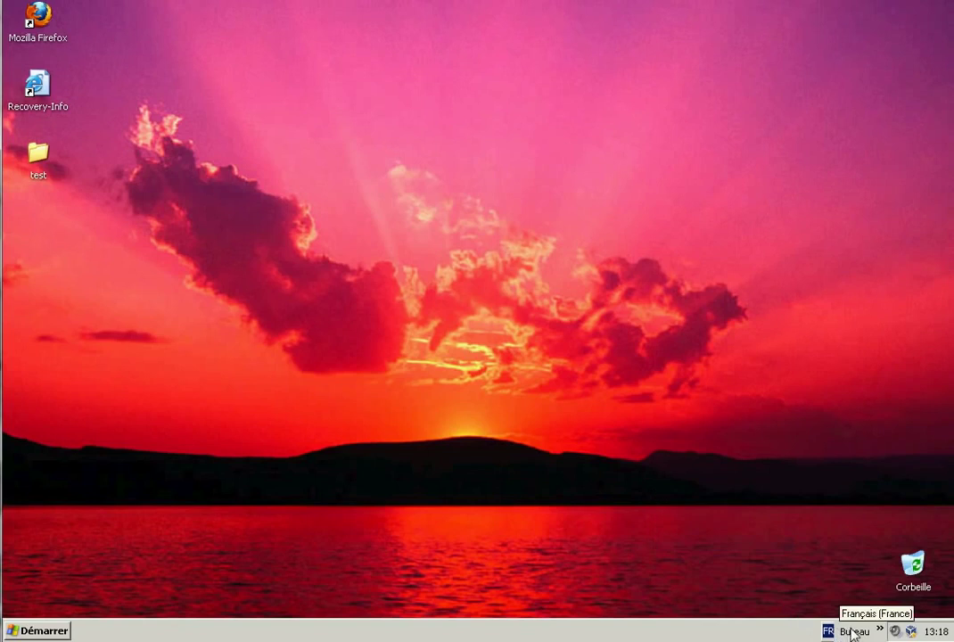
# Log off the XP session and log back on to the FAFA domain.
pyautogui.click(40, 629)
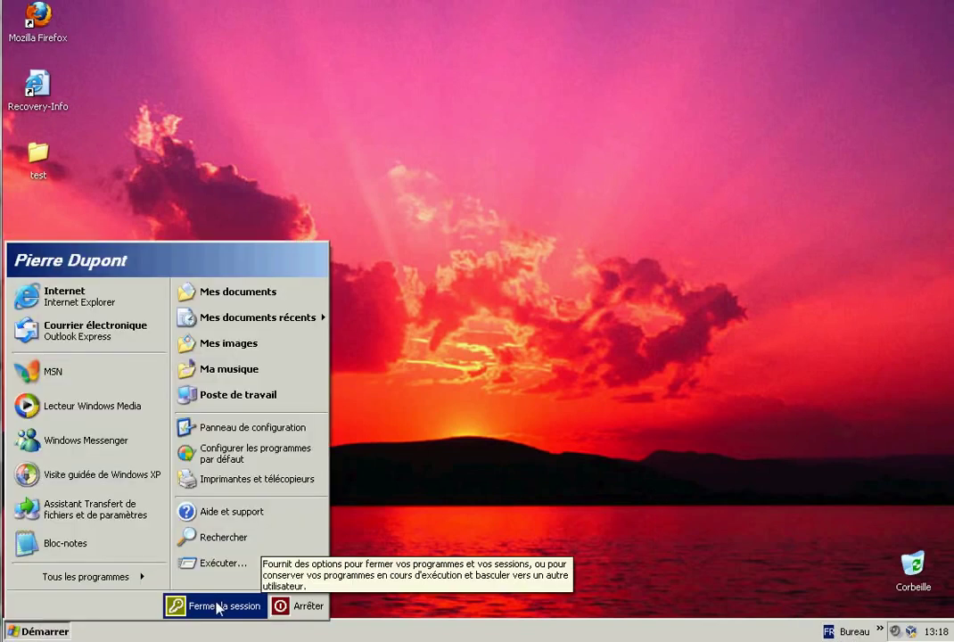
pyautogui.click(219, 607)
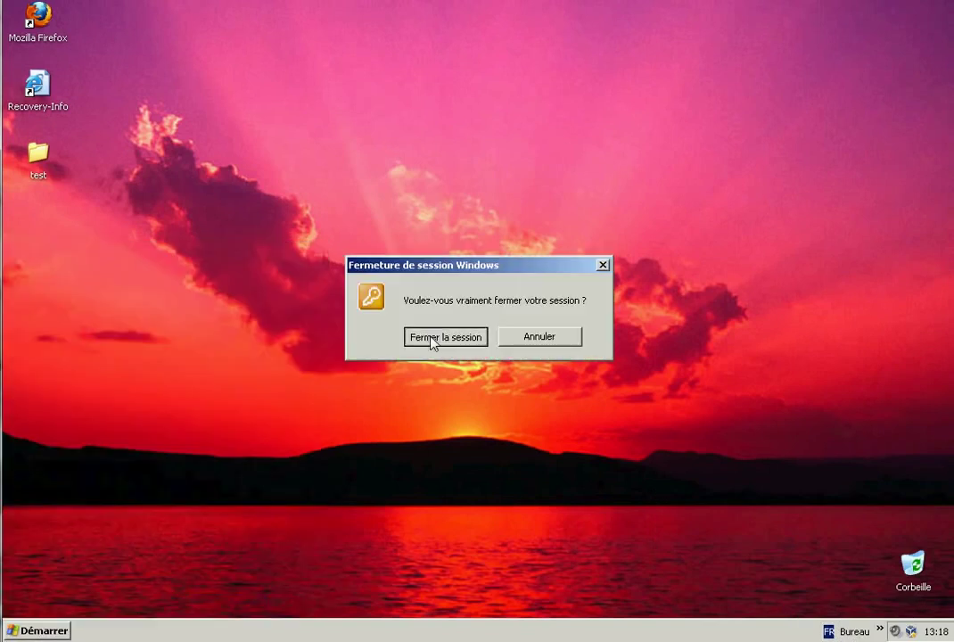
pyautogui.click(429, 337)
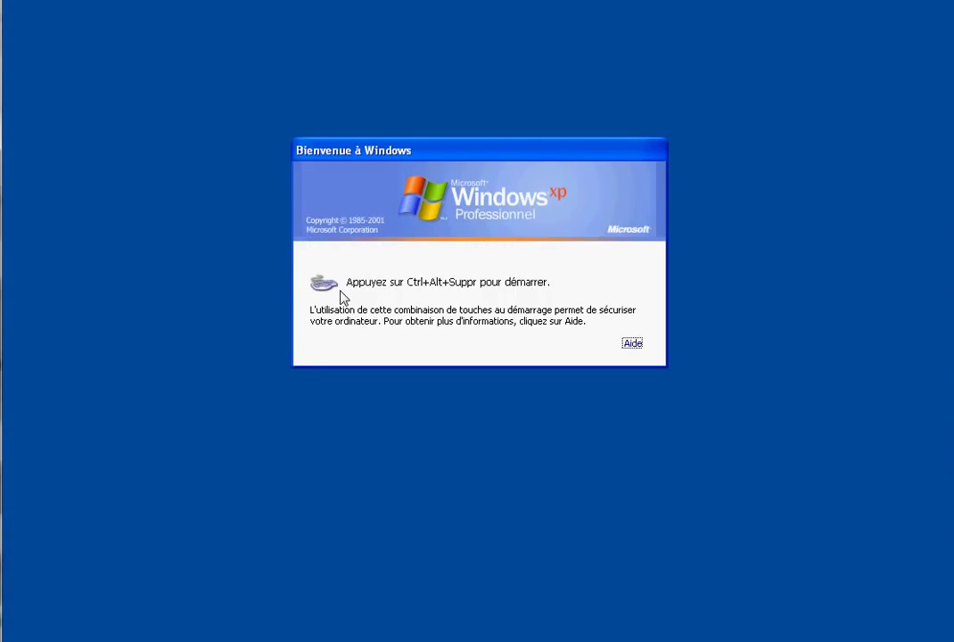
pyautogui.click(71, 136)
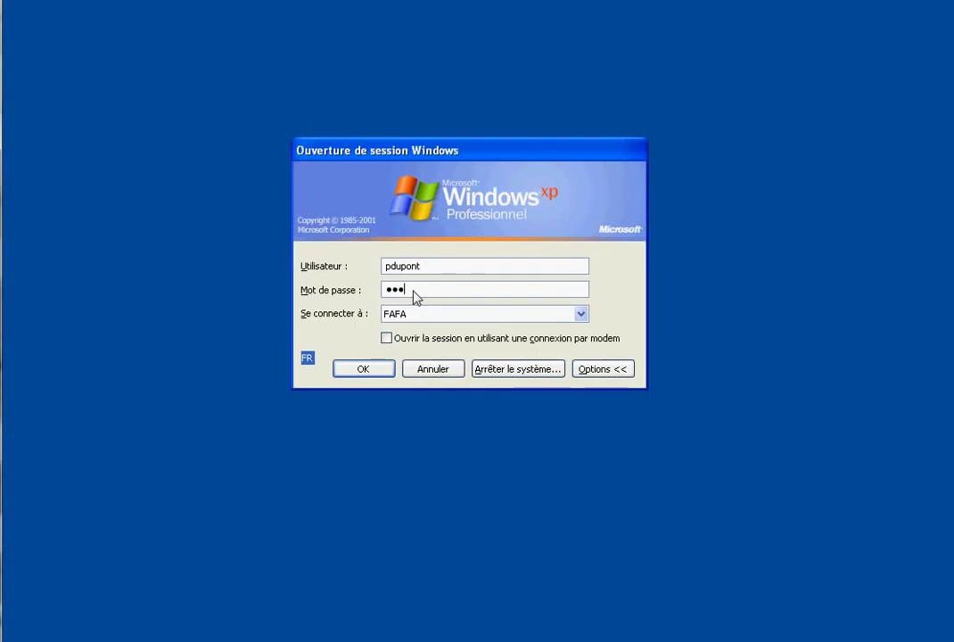
pyautogui.press('Return')
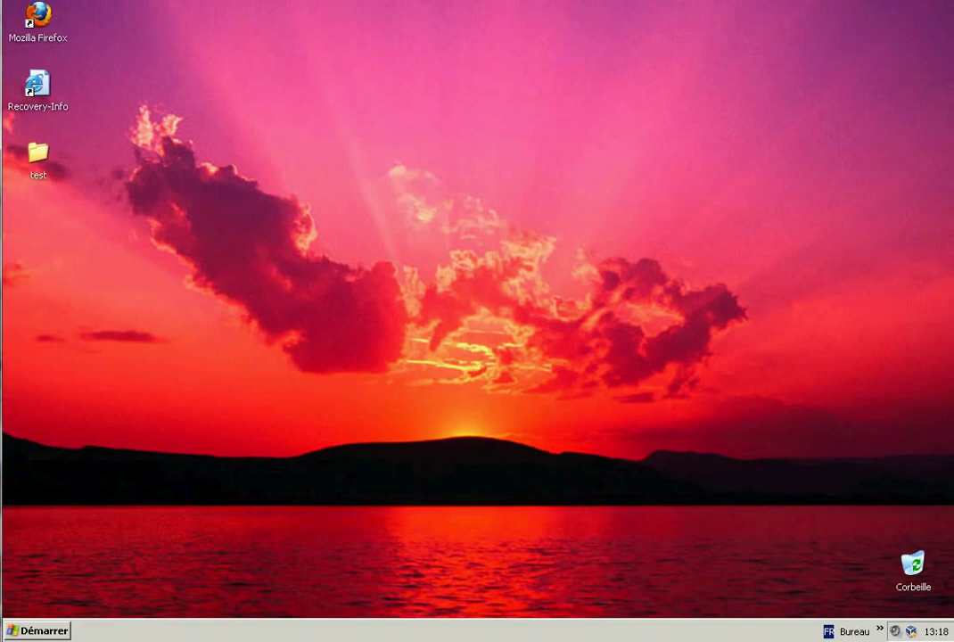
# Browse Poste de travail to \\192.168.1.2\profils and open the user's profile folder.
pyautogui.press('super')
pyautogui.click(236, 396)
pyautogui.click(209, 155)
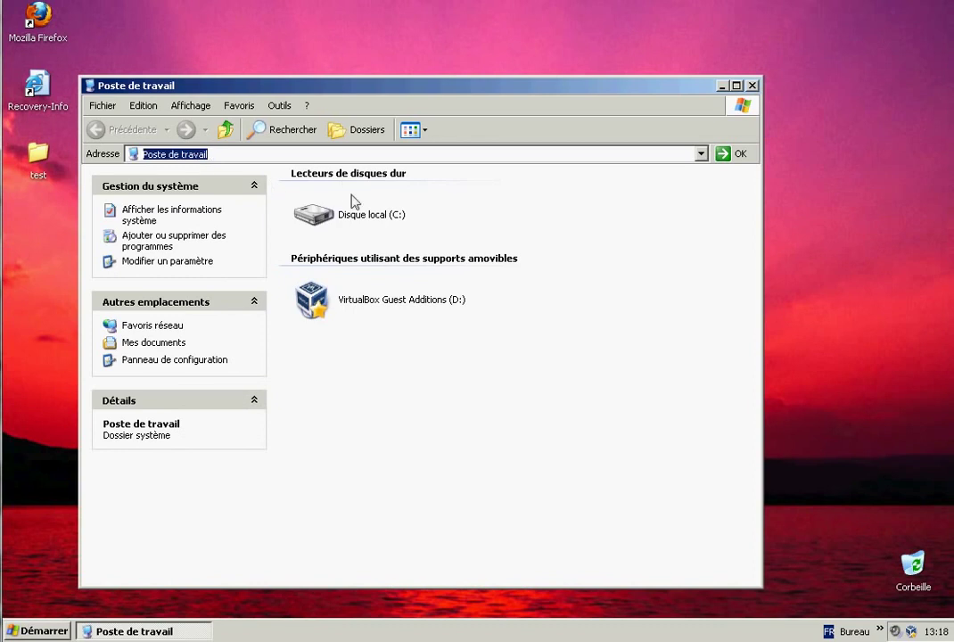
pyautogui.write('\\\\1')
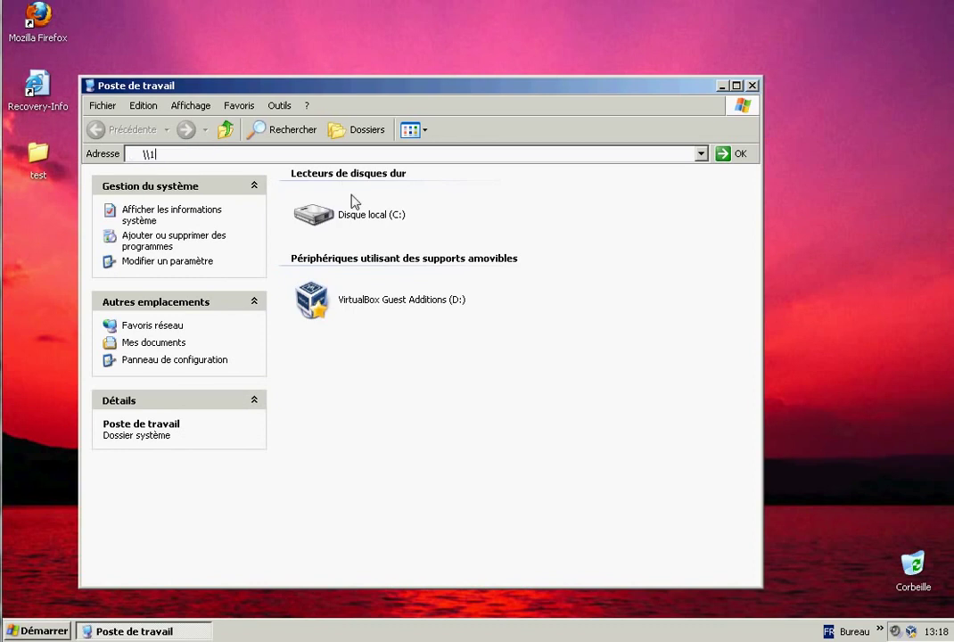
pyautogui.write('.1.2\\profils')
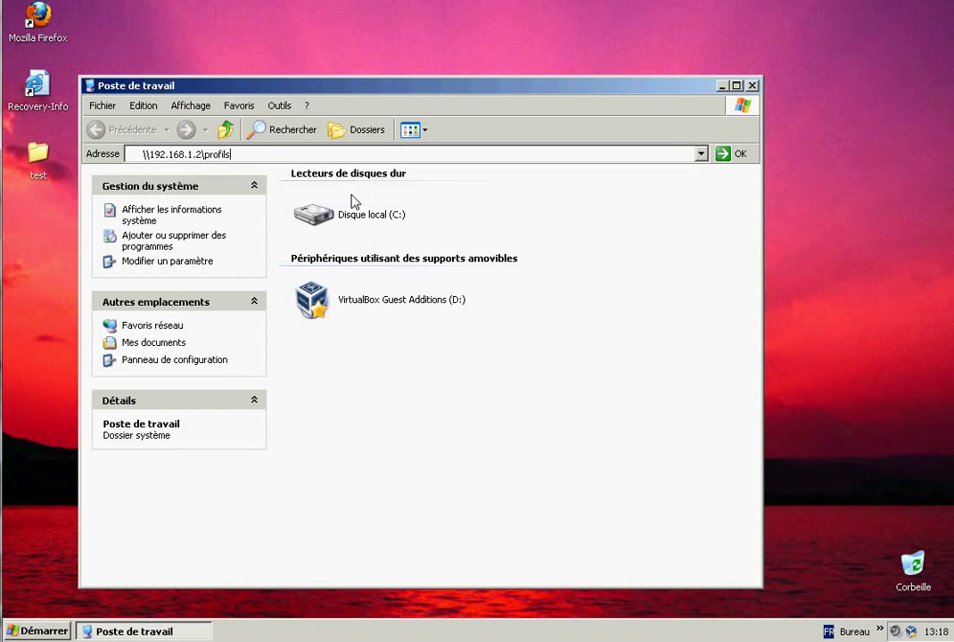
pyautogui.press('Return')
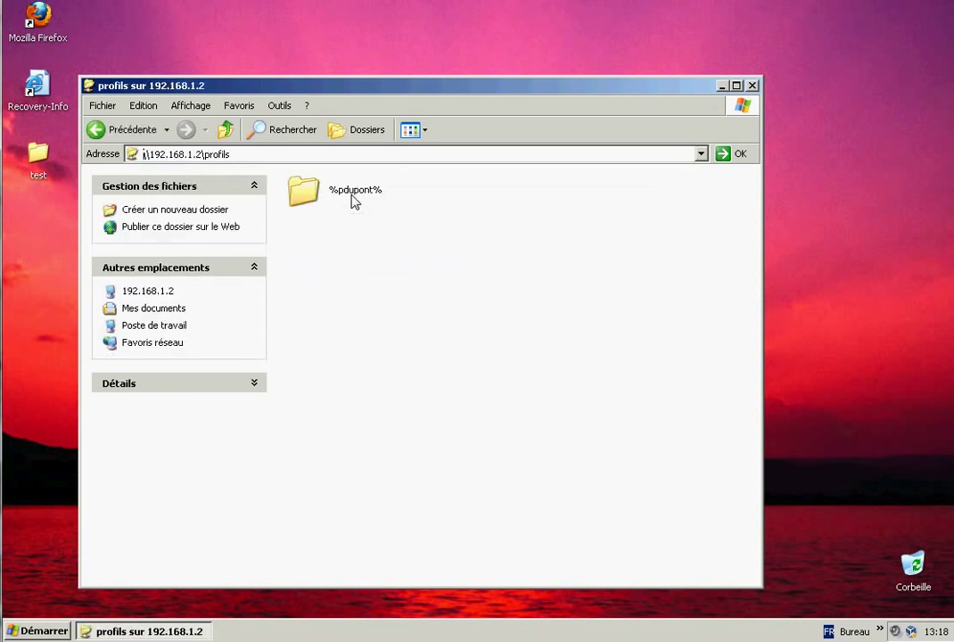
pyautogui.doubleClick(348, 195)
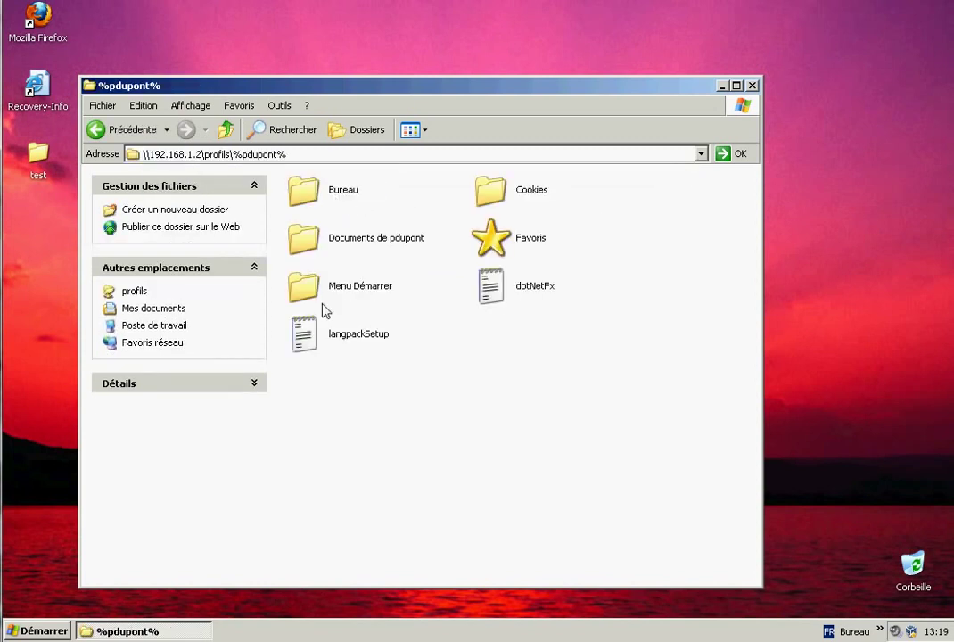